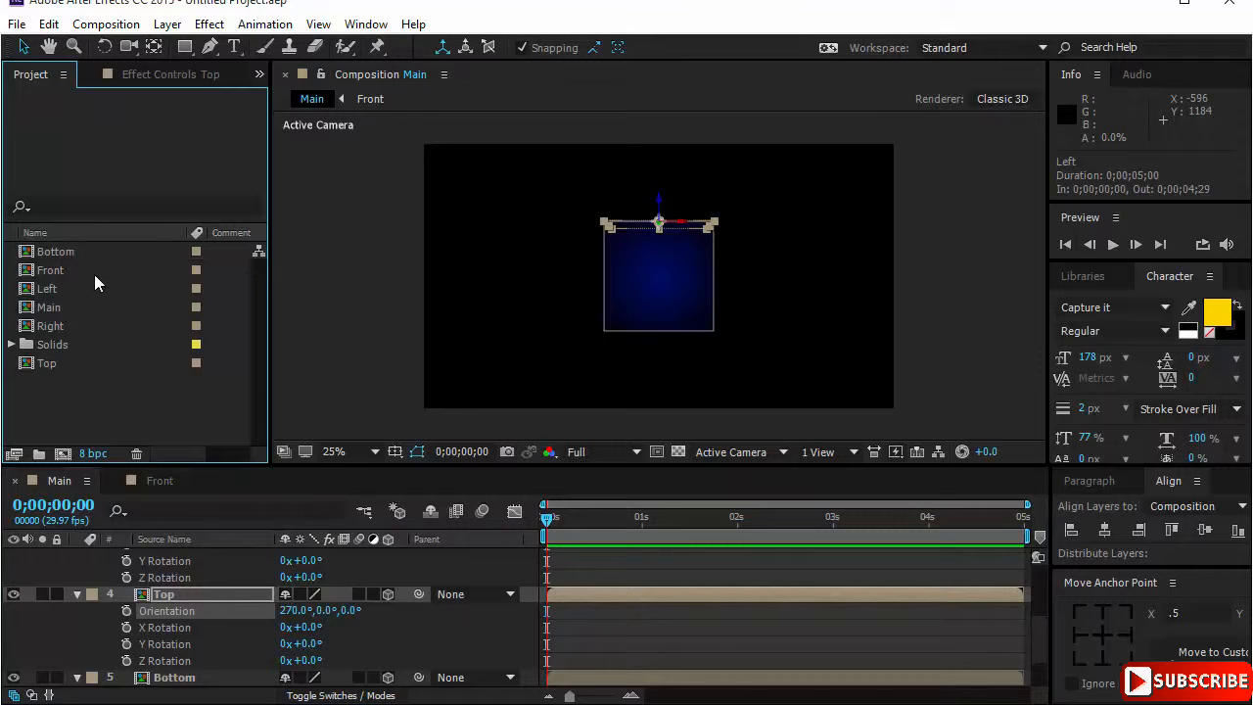
# Step: Duplicate the Front composition in the project and rename the copy as Back
pyautogui.click(95, 275)
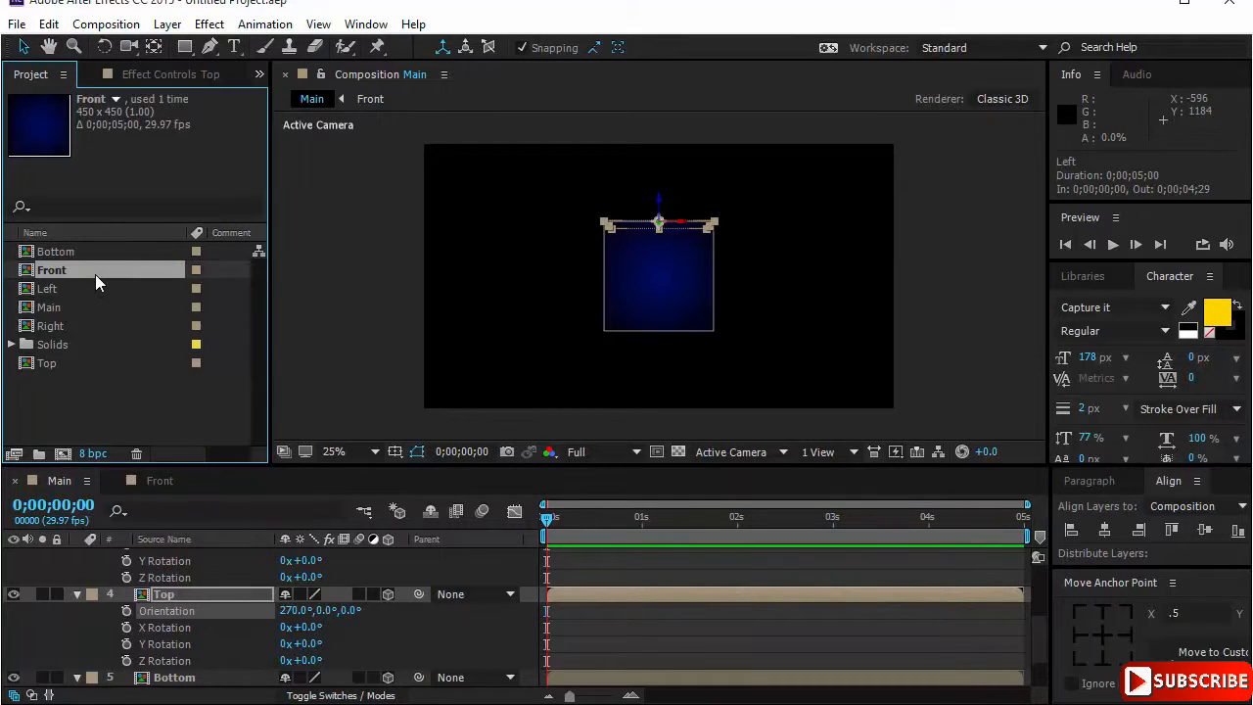
pyautogui.hotkey('ctrl', 'd')
pyautogui.press('Return')
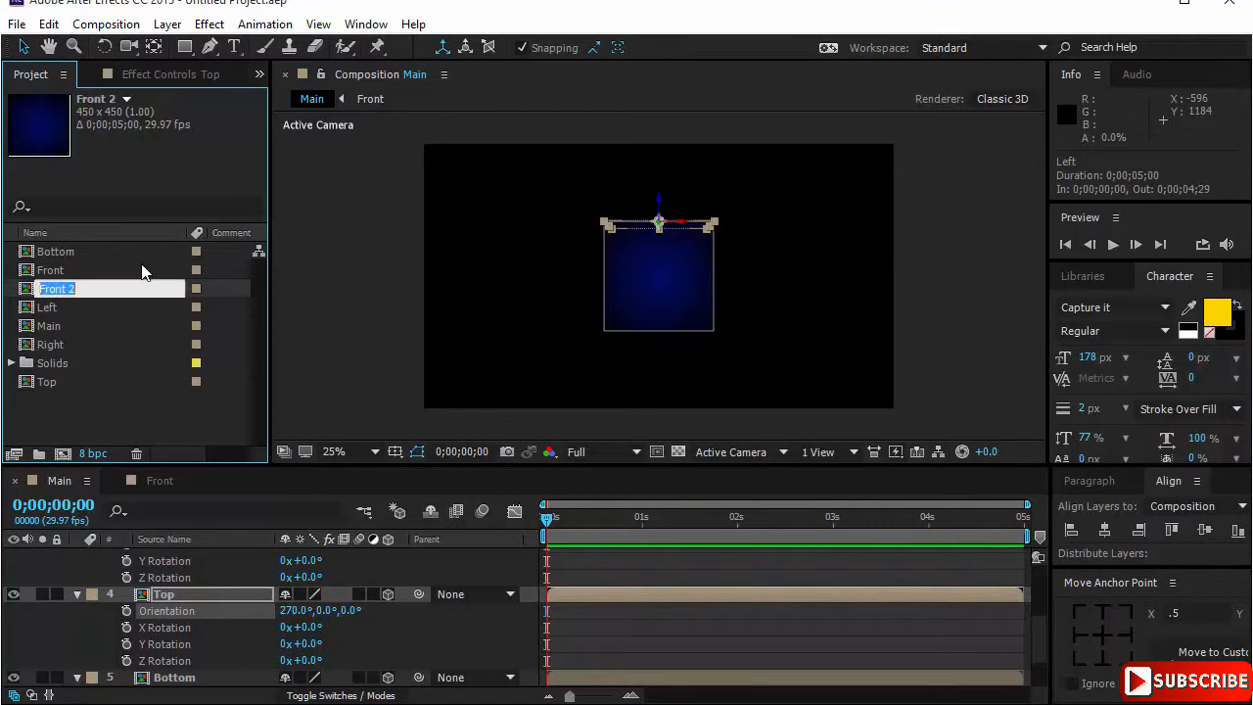
pyautogui.write('Back')
pyautogui.press('Return')
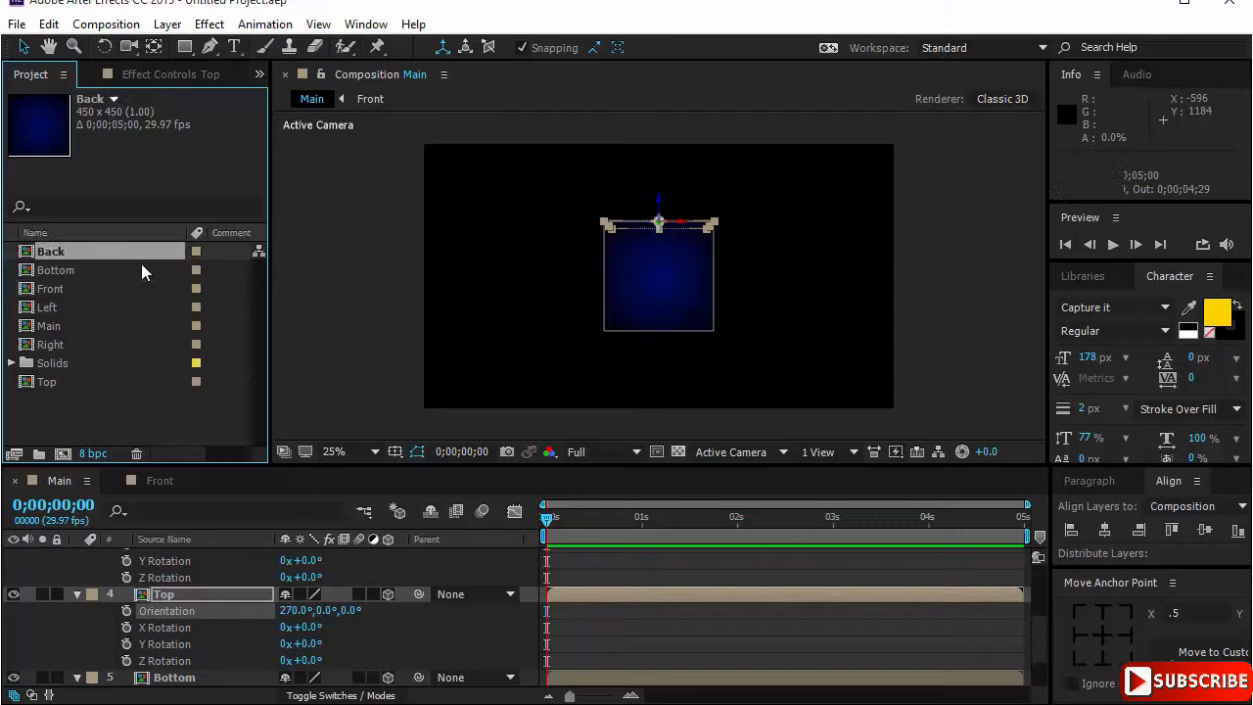
# Step: Collapse the properties of all layers in Main and add the Back composition as the lowest layer
pyautogui.scroll(3, 160, 586)
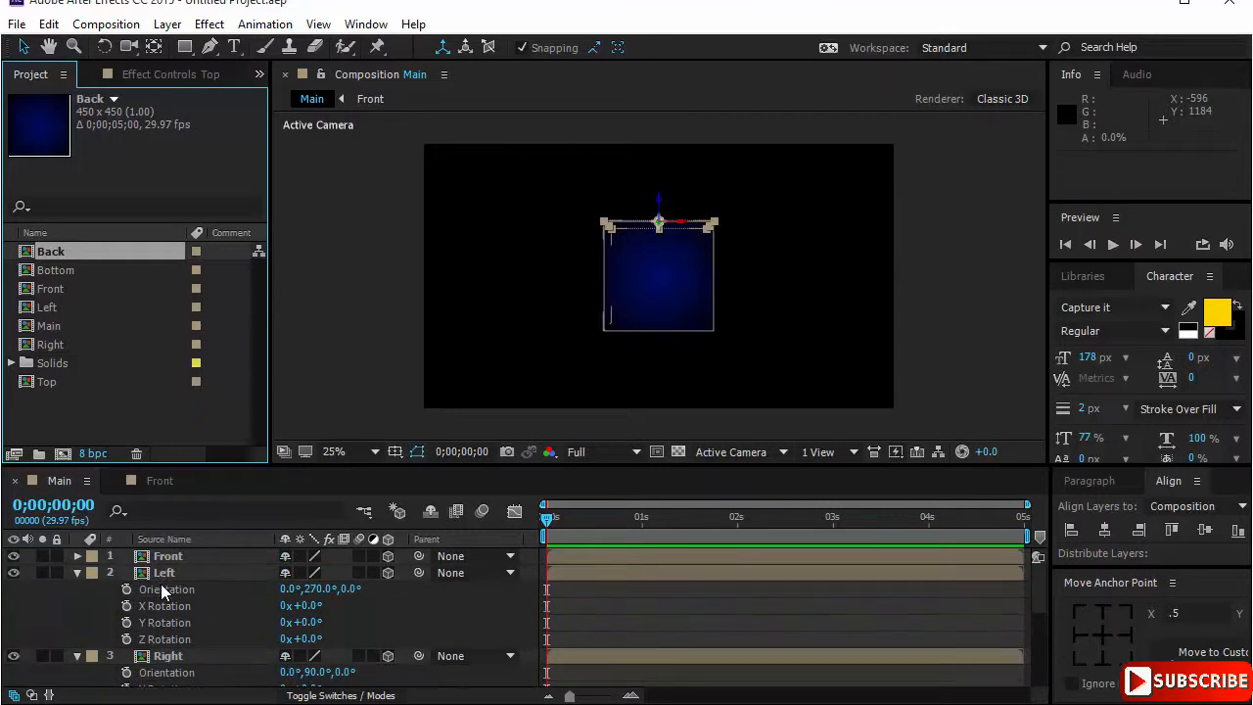
pyautogui.click(169, 558)
pyautogui.hotkey('ctrl', 'a')
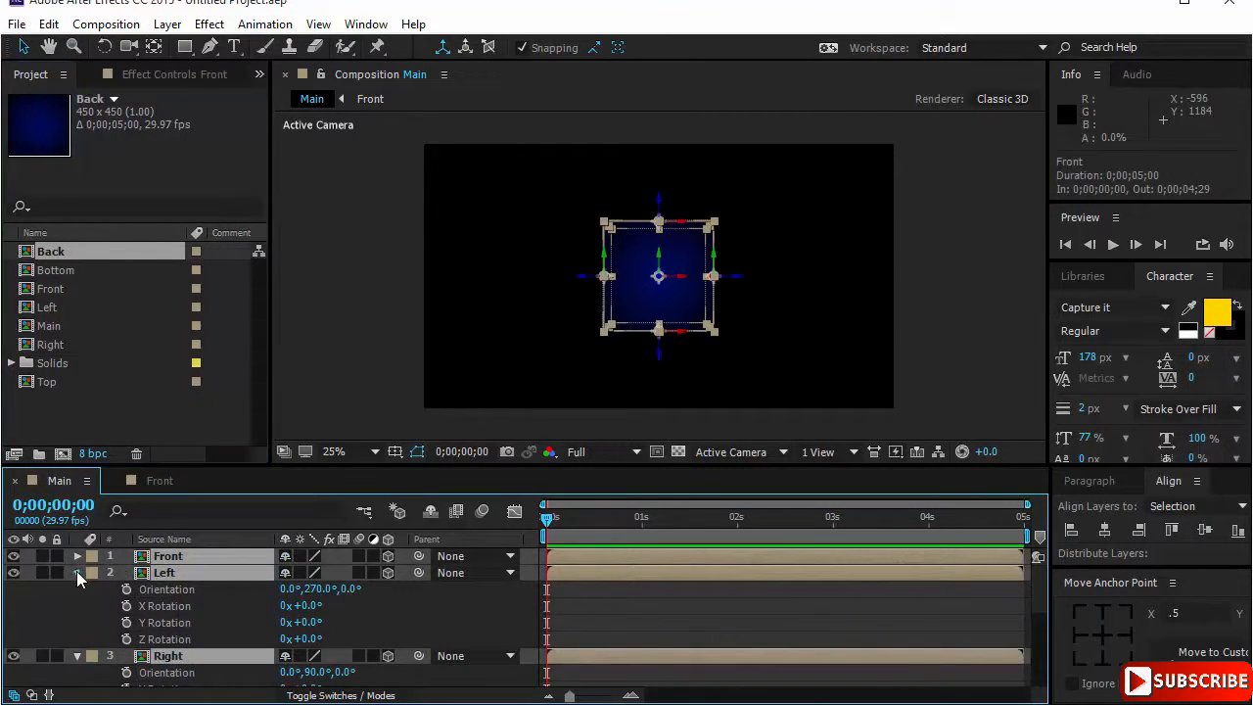
pyautogui.click(77, 572)
pyautogui.click(134, 654)
pyautogui.moveTo(70, 255); pyautogui.dragTo(188, 654)
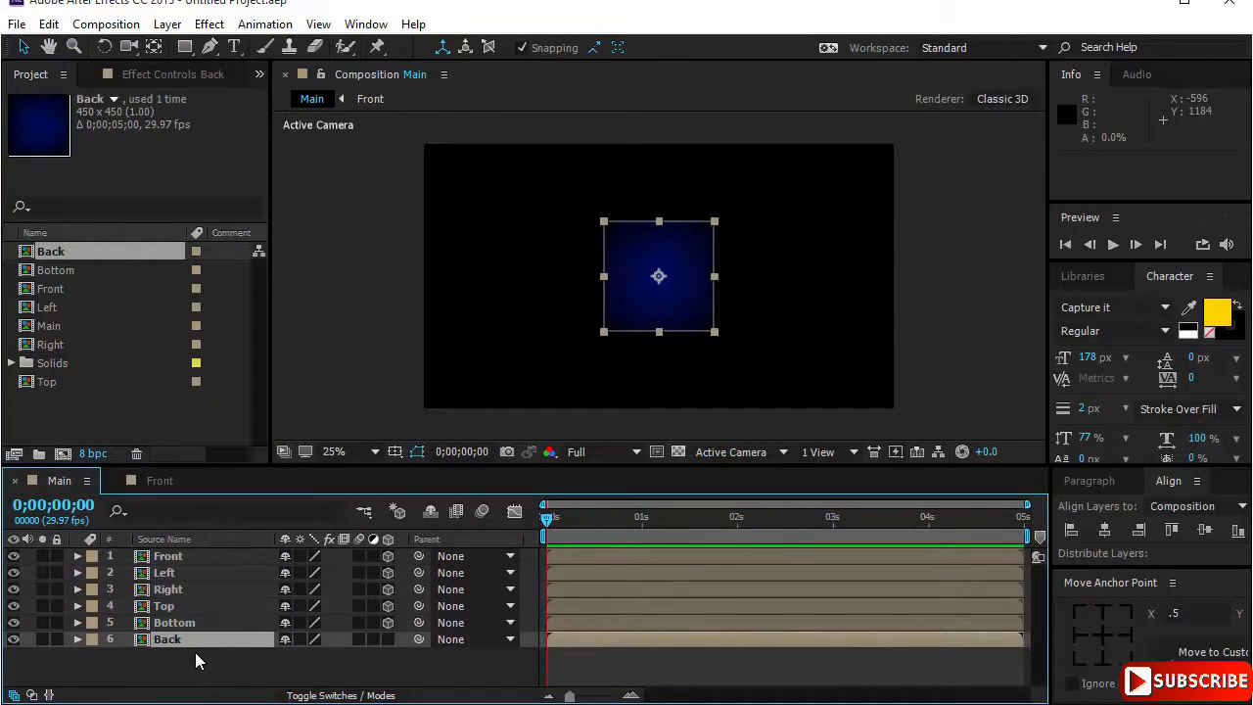
# Step: Make the Back layer 3D and set its Z position to 450
pyautogui.click(387, 639)
pyautogui.press('p')
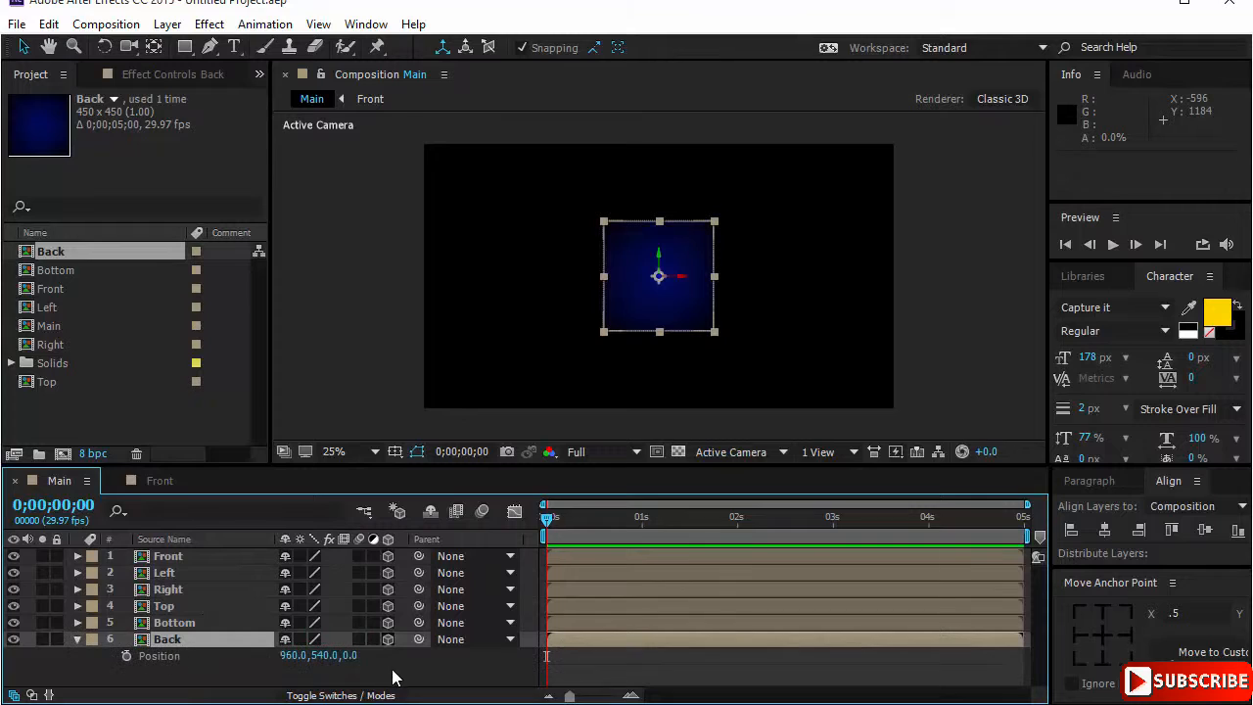
pyautogui.click(351, 655)
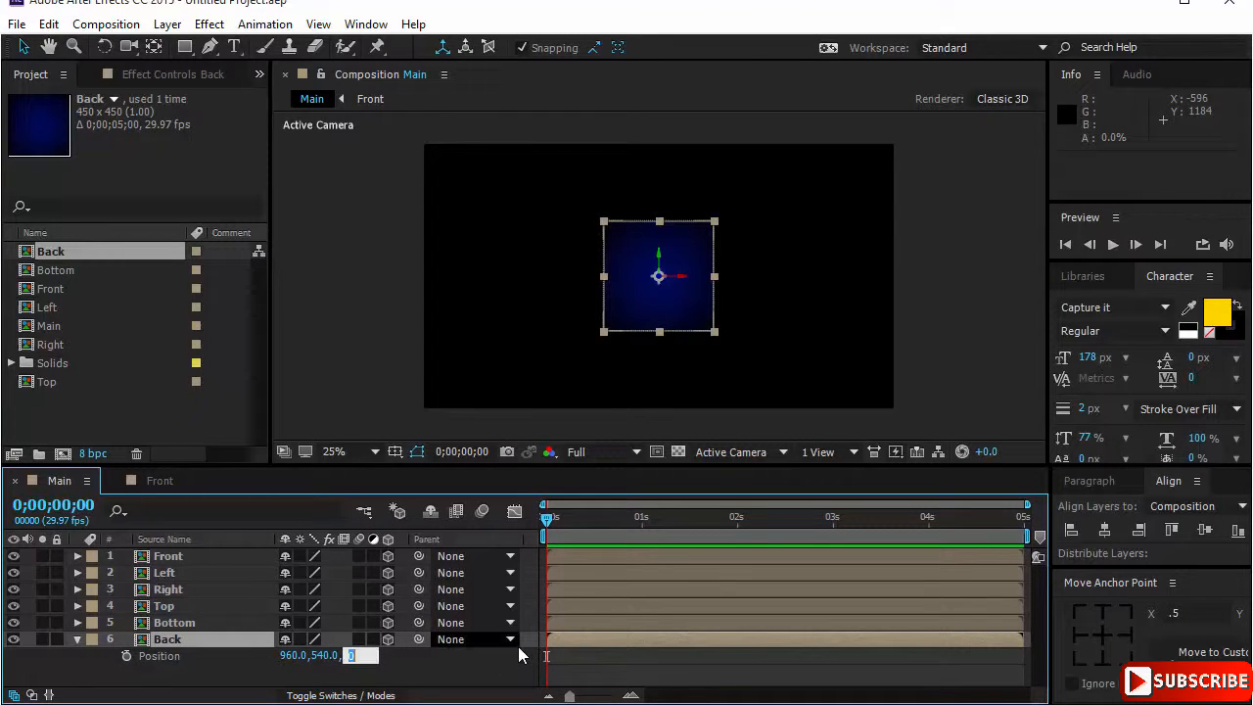
pyautogui.write('450')
pyautogui.press('Return')
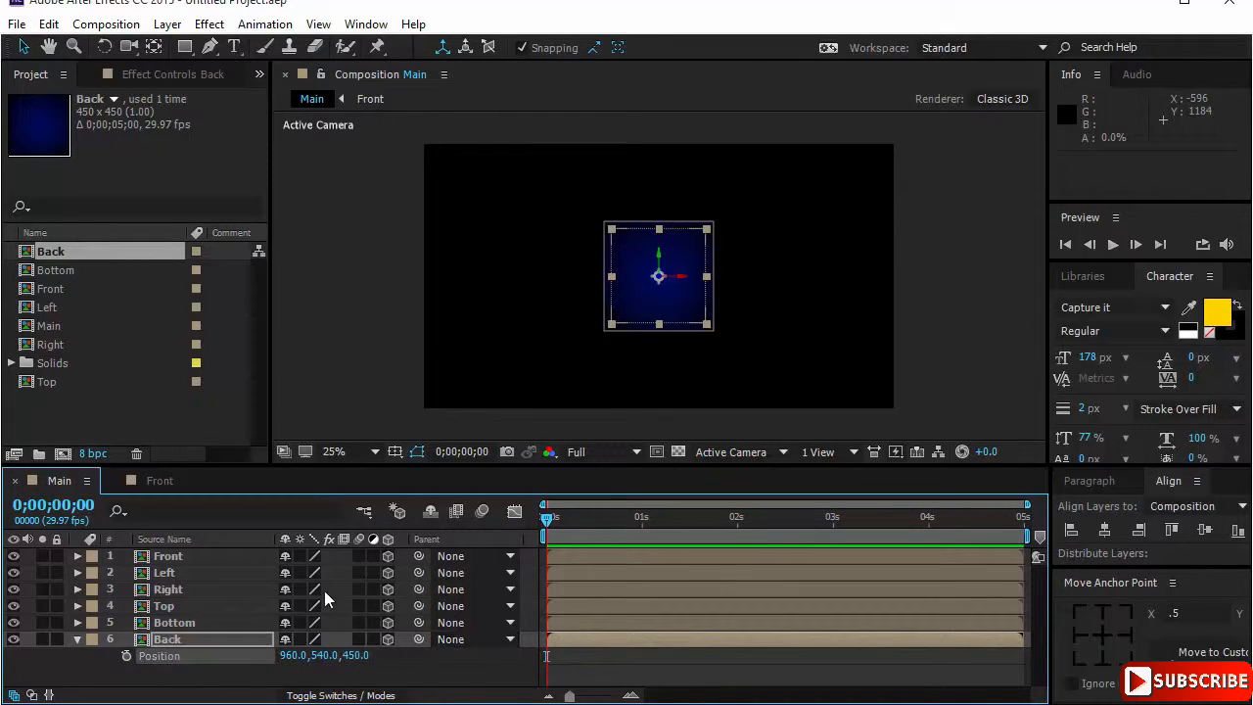
pyautogui.click(353, 378)
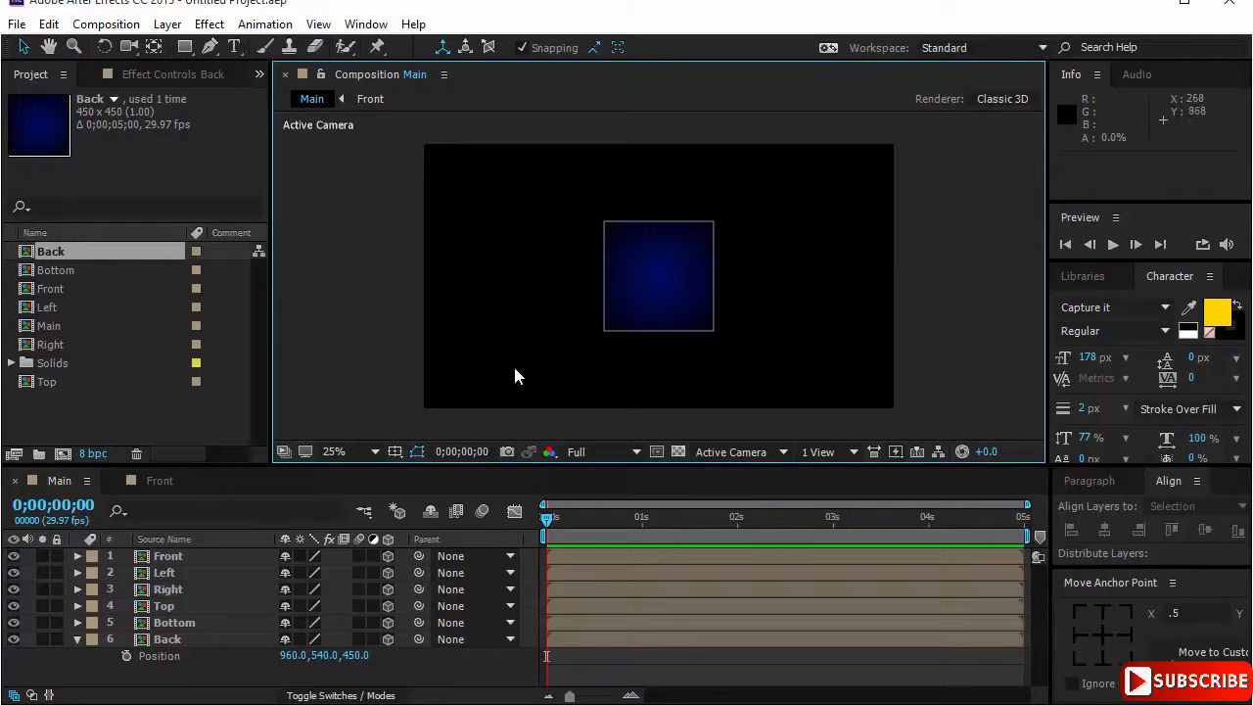
# Step: Show Main in two horizontal views fitted to their size, switching the Top view to Custom View 1
pyautogui.click(785, 454)
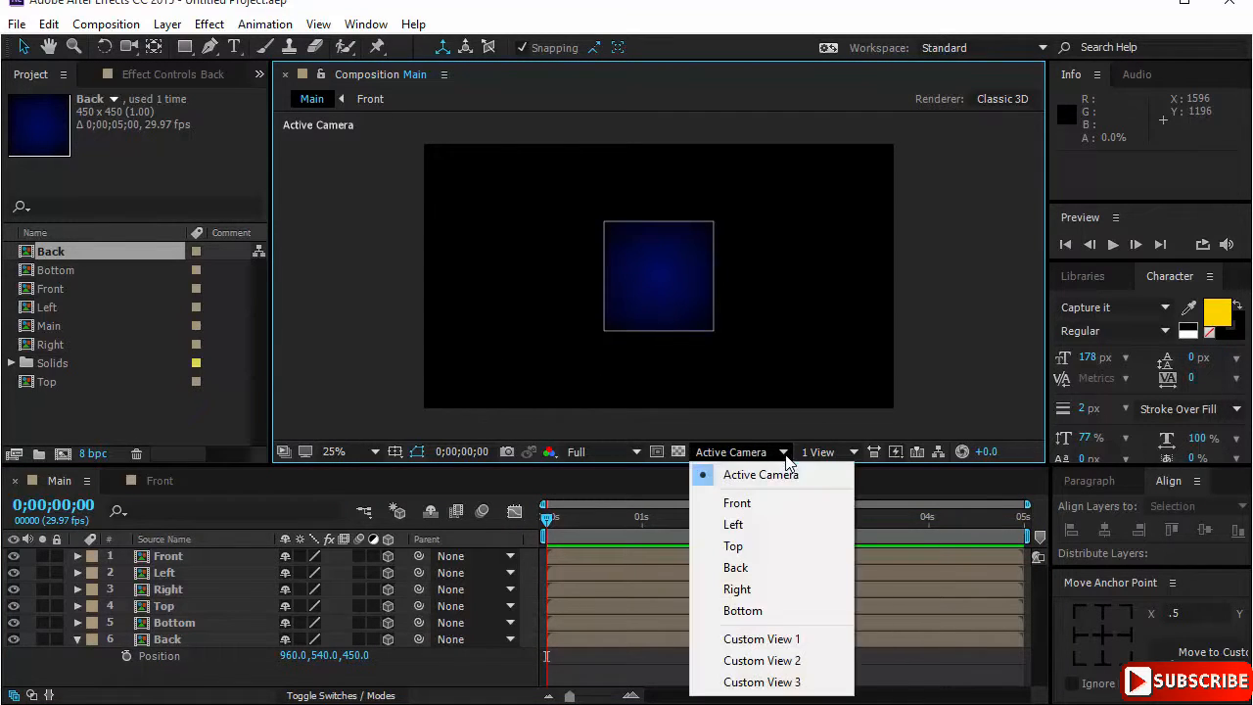
pyautogui.click(827, 452)
pyautogui.click(861, 493)
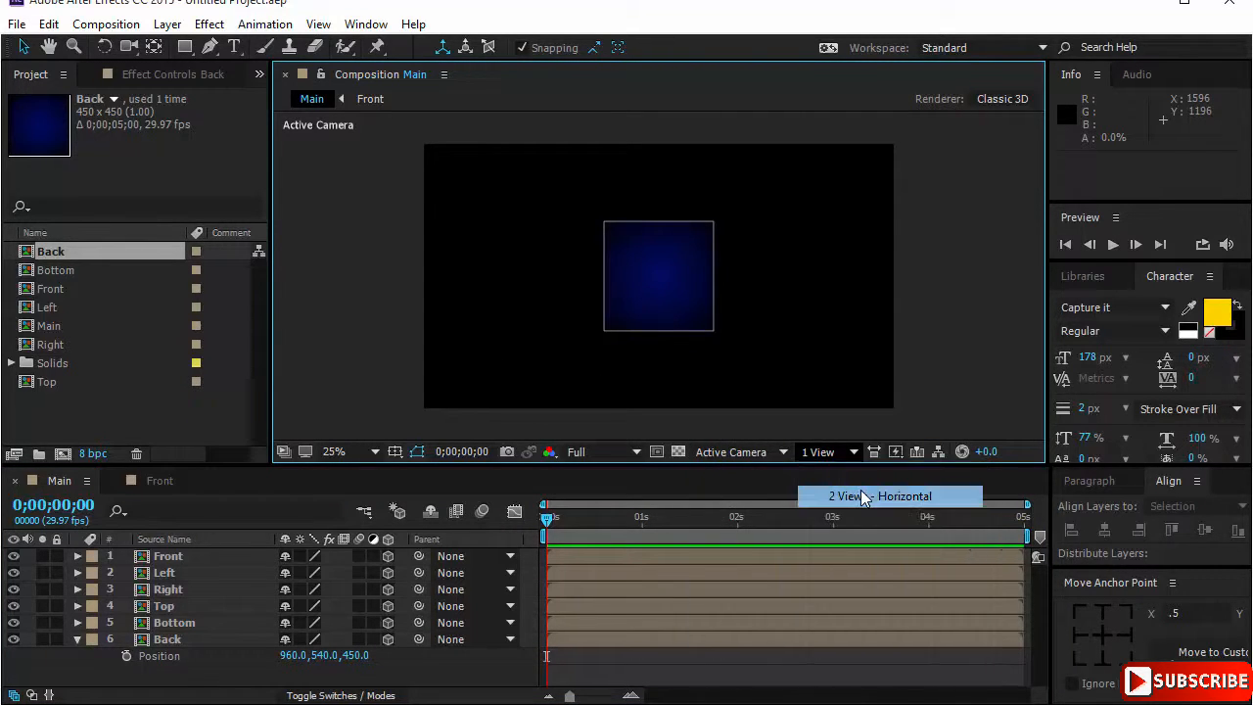
pyautogui.click(352, 451)
pyautogui.click(408, 121)
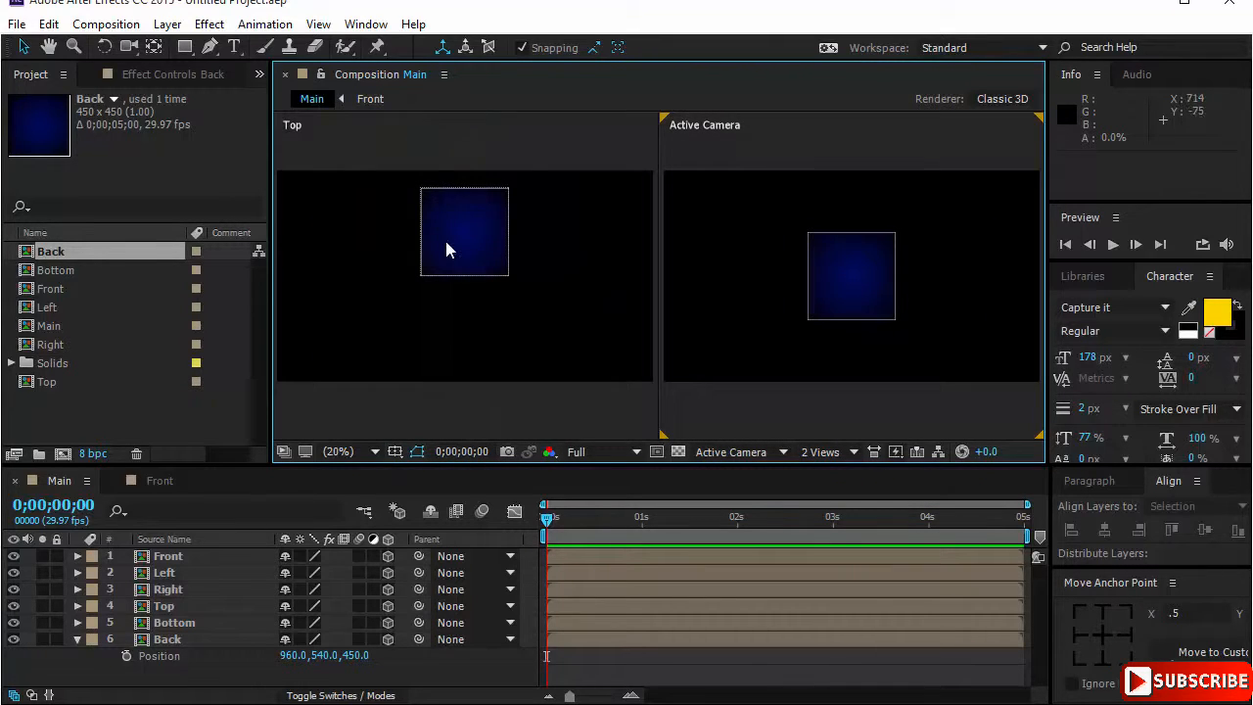
pyautogui.click(607, 414)
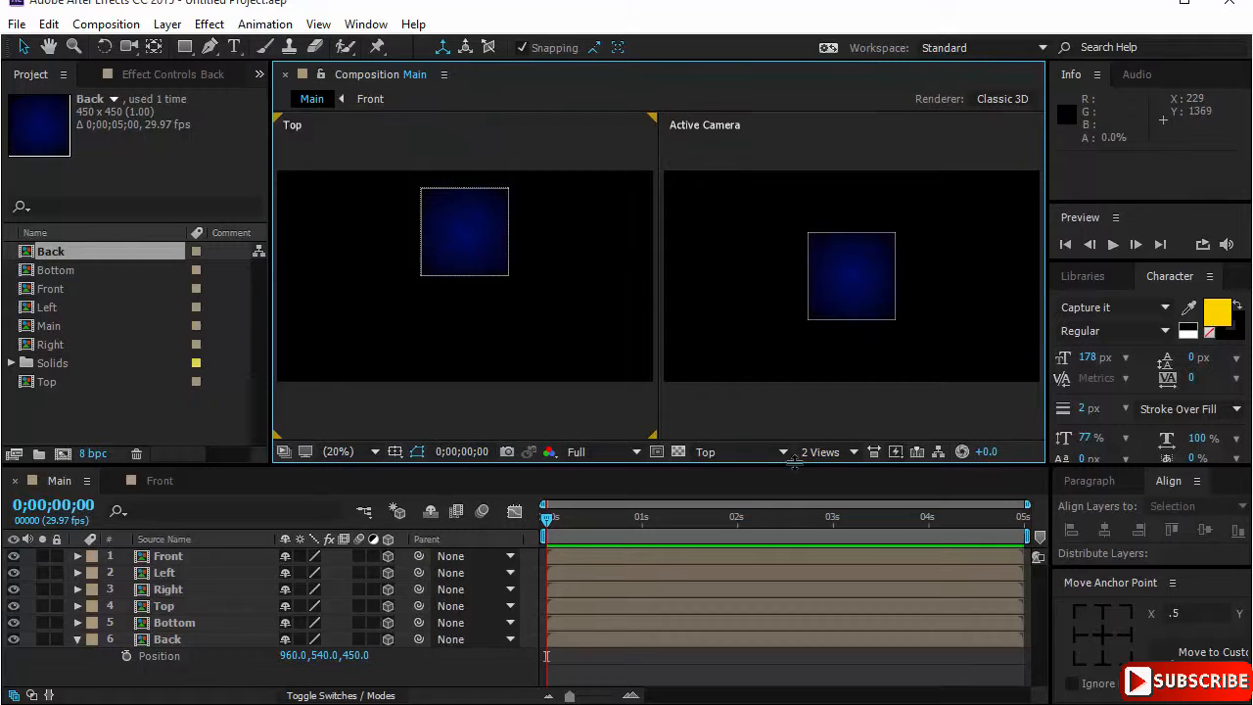
pyautogui.click(762, 457)
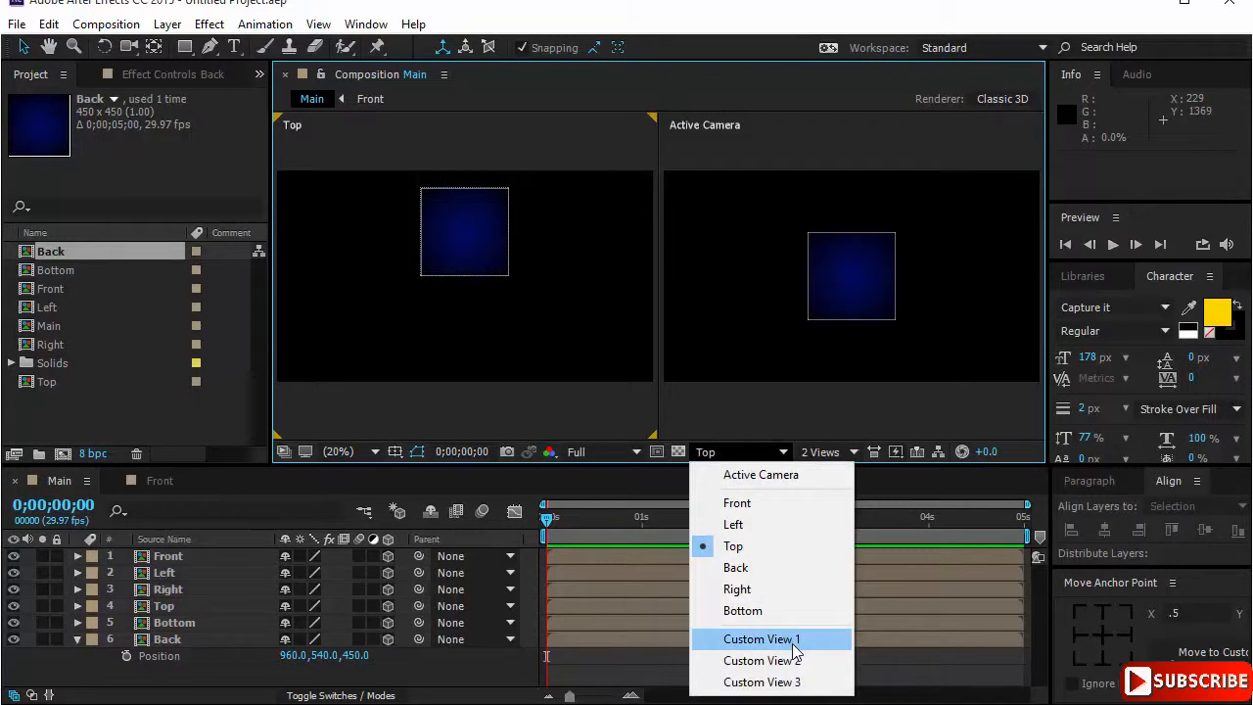
pyautogui.click(761, 639)
# Step: Inspect the cube from other angles by orbiting Custom View 1, and return to a single view
pyautogui.scroll(2, 471, 321)
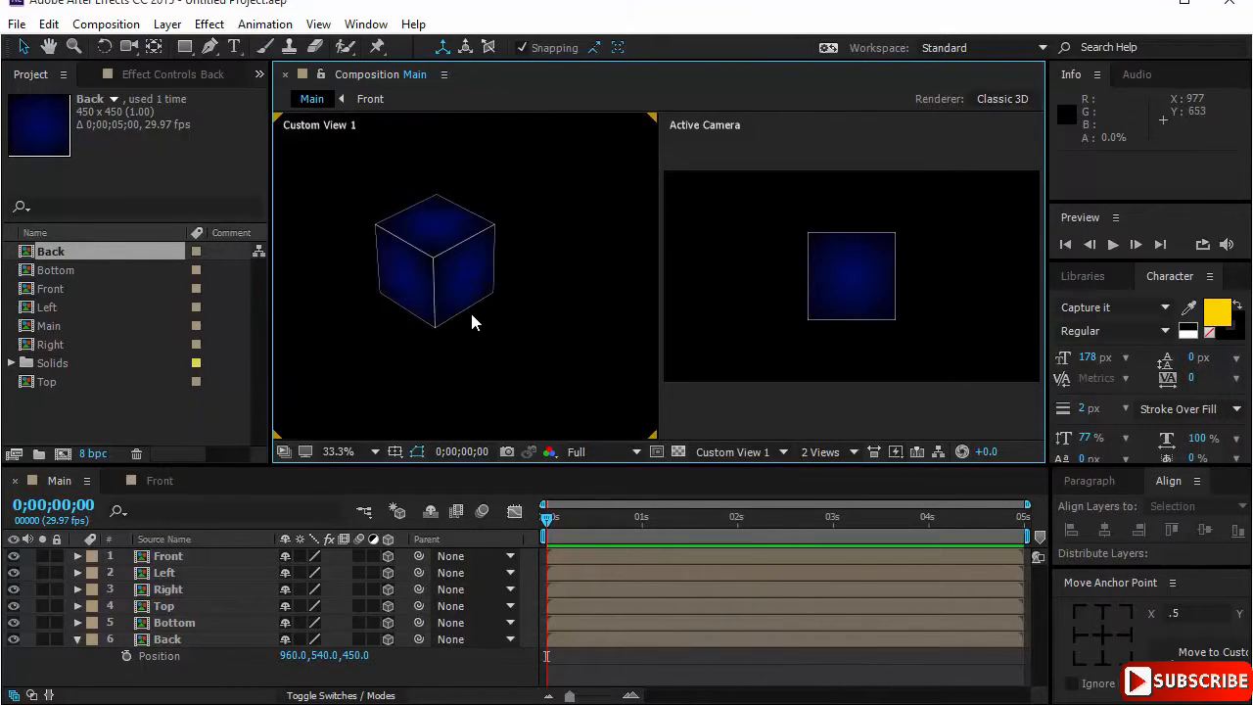
pyautogui.scroll(3, 470, 309)
pyautogui.scroll(-2, 470, 309)
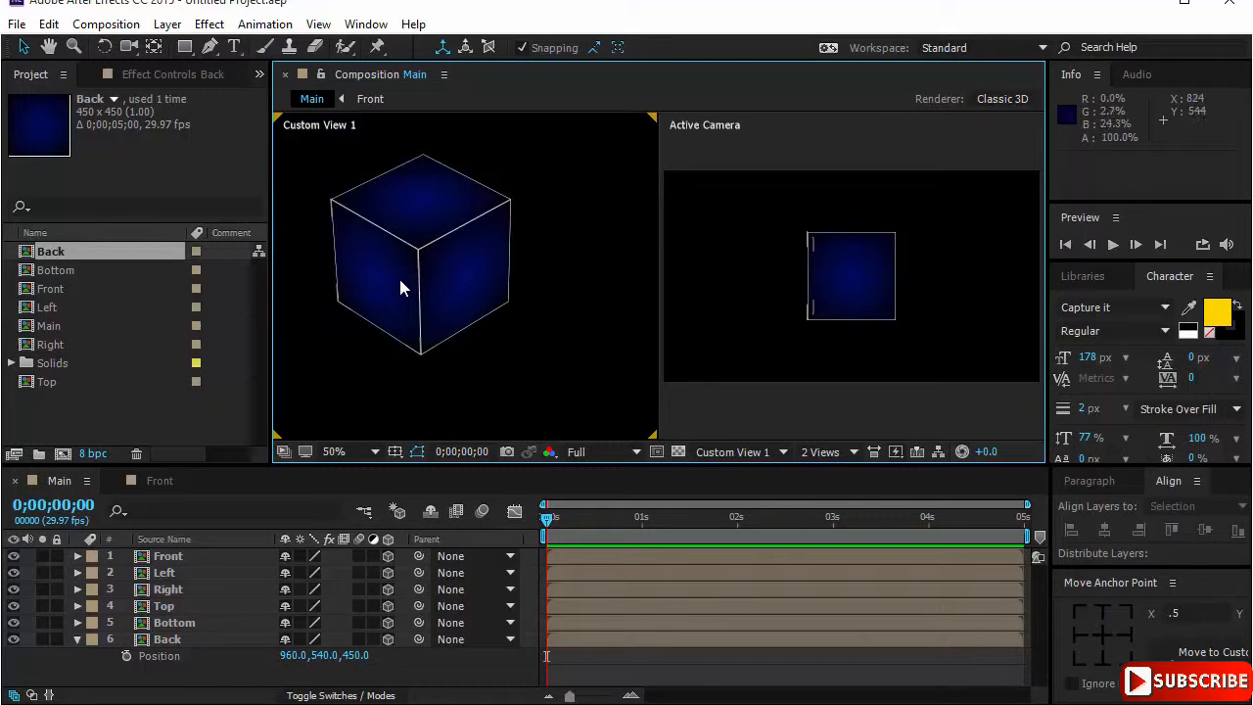
pyautogui.moveTo(408, 283); pyautogui.dragTo(421, 348)
pyautogui.click(130, 48)
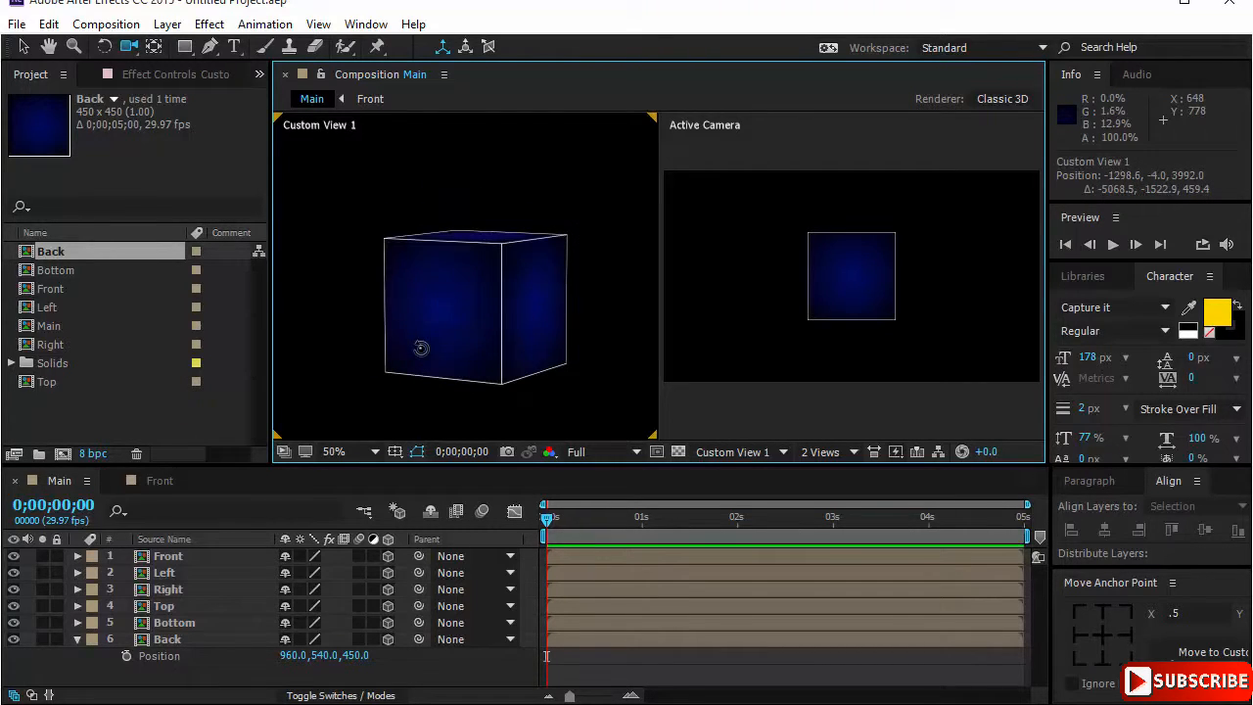
pyautogui.click(833, 453)
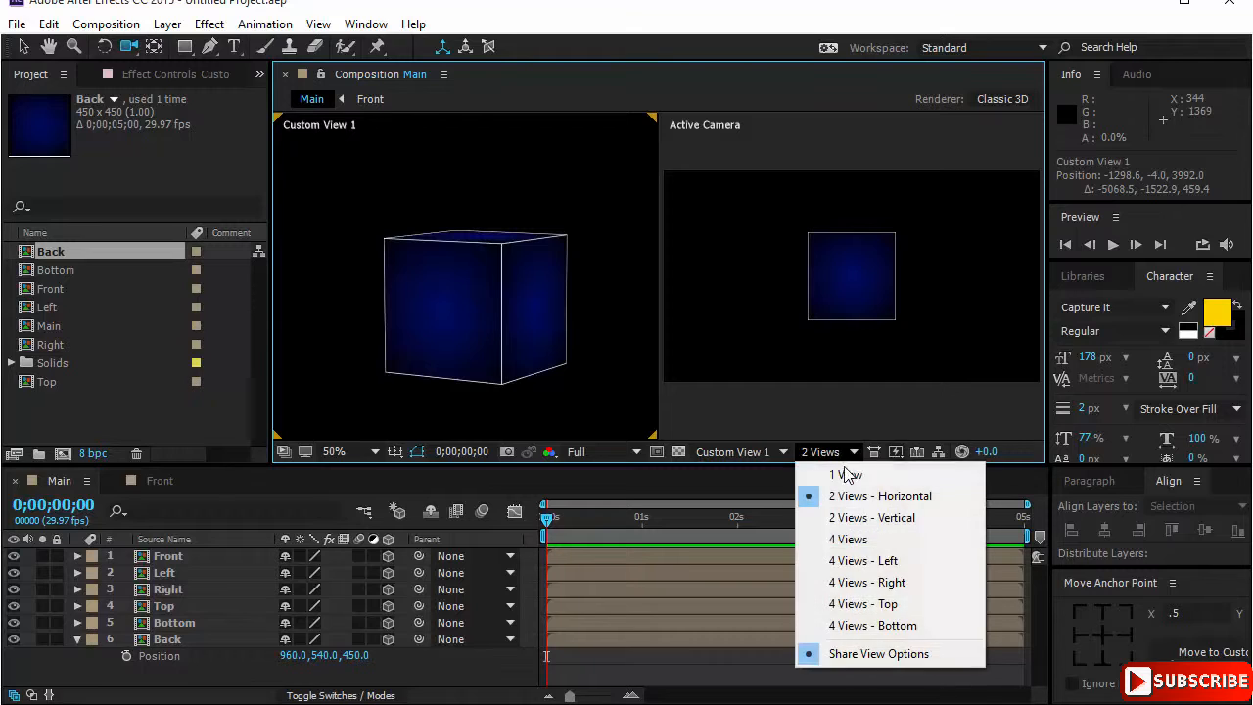
pyautogui.click(848, 475)
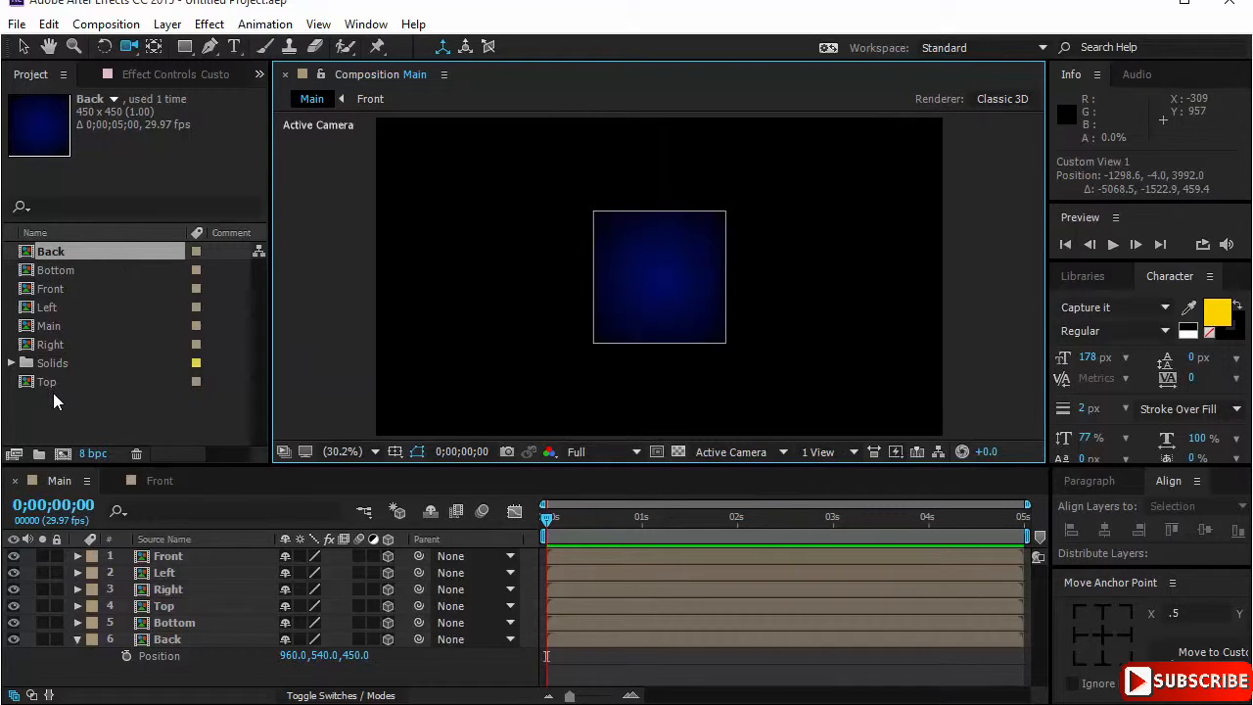
# Step: Create a new project folder named Cube Sides
pyautogui.click(41, 453)
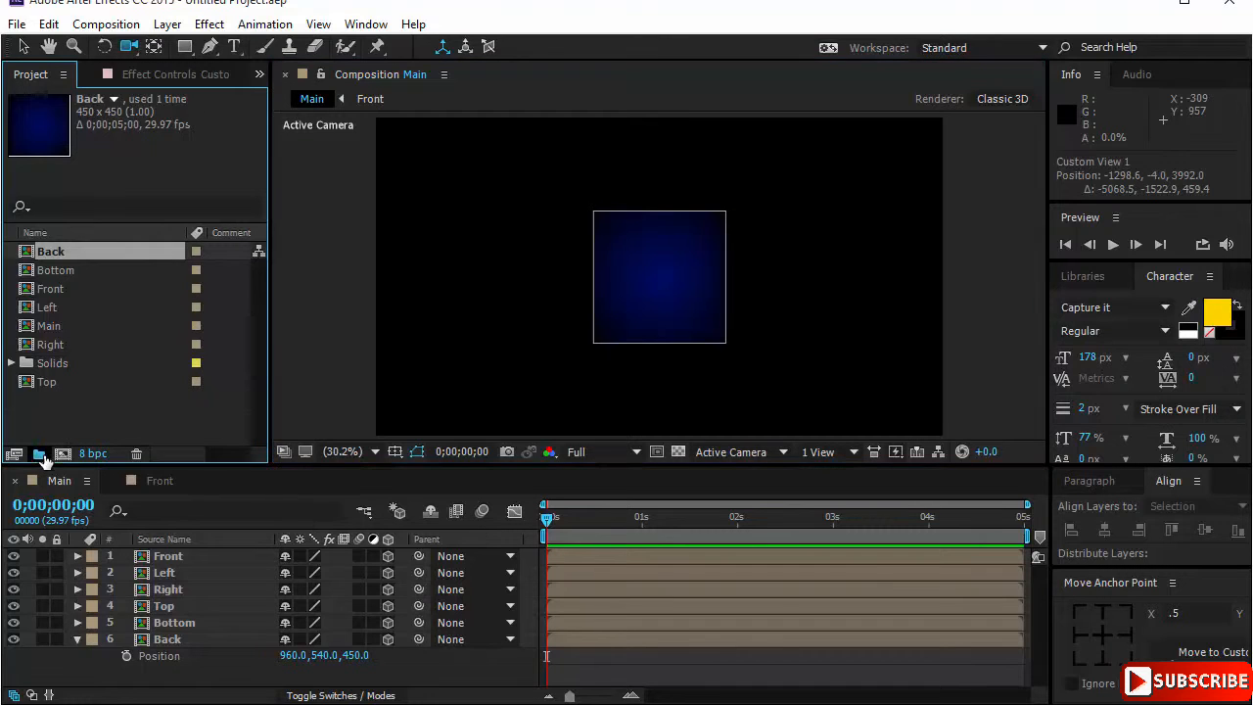
pyautogui.write('Cube Sides')
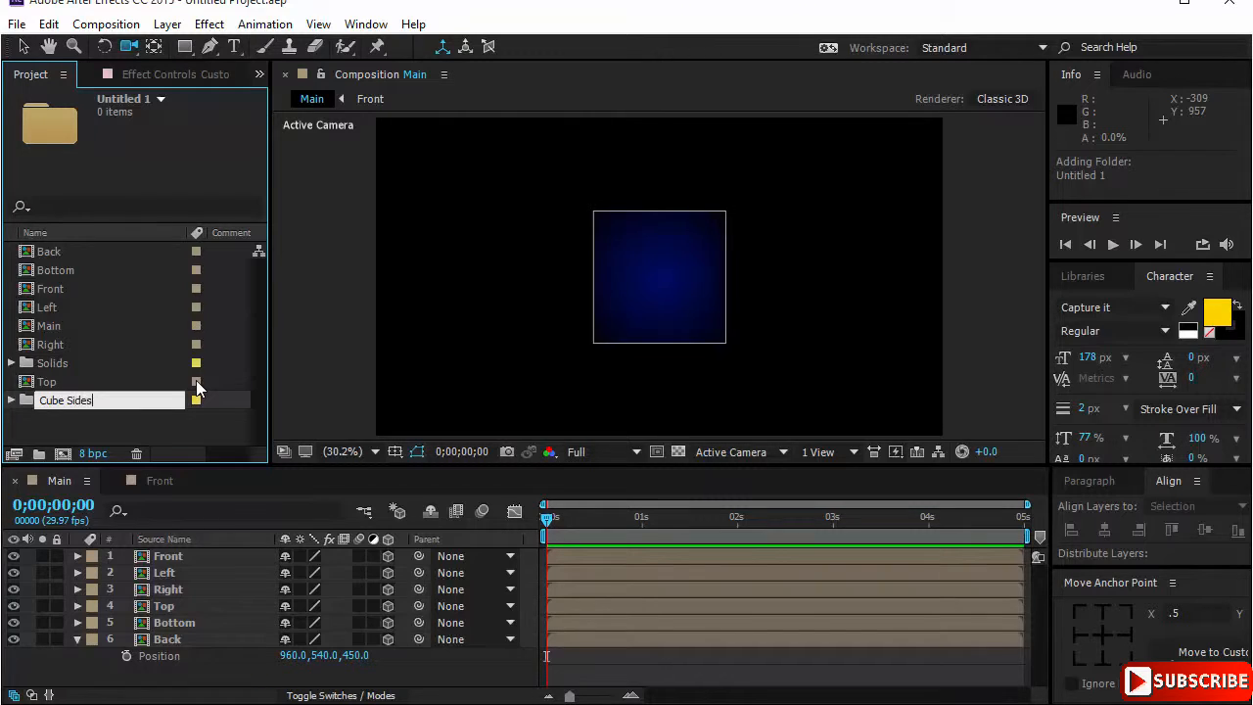
pyautogui.press('Return')
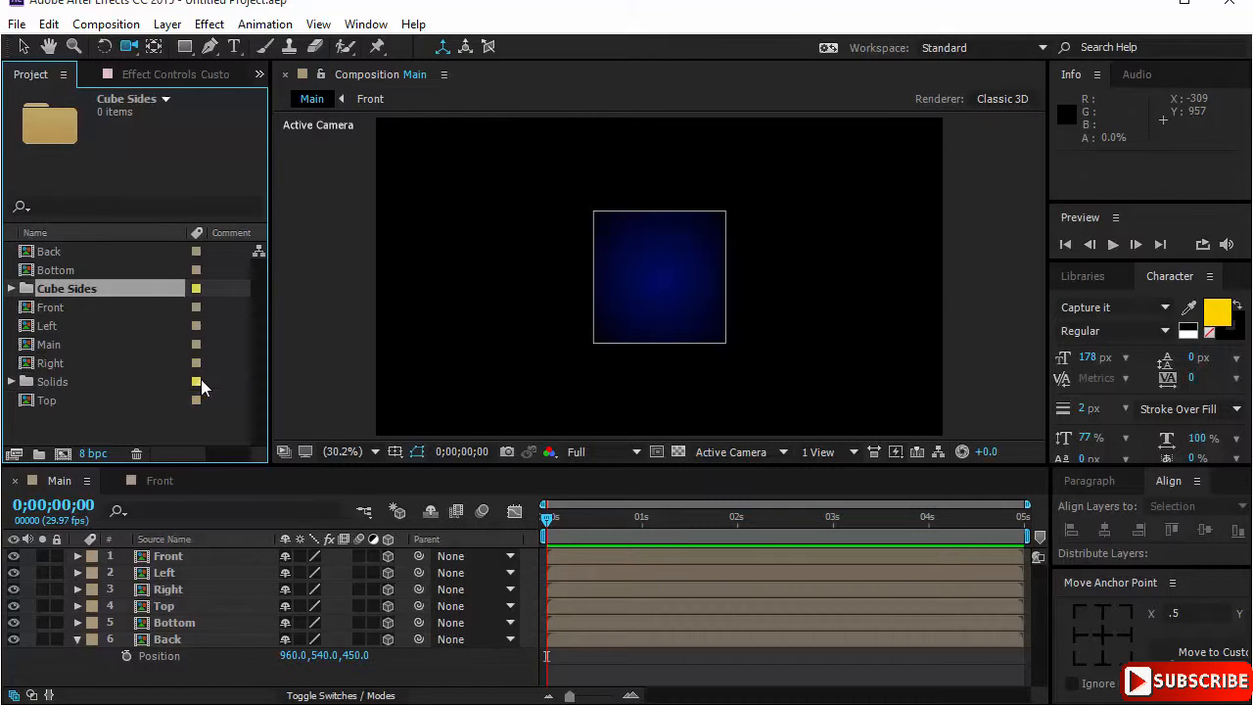
# Step: Move the Back, Bottom, Front, Left, Main, Right and Top compositions into the Cube Sides folder
pyautogui.click(99, 253)
pyautogui.keyDown('shift'); pyautogui.click(92, 272); pyautogui.keyUp('shift')
pyautogui.moveTo(92, 272)
pyautogui.mouseDown()
pyautogui.moveTo(106, 287)
pyautogui.moveTo(108, 255)
pyautogui.mouseUp()
pyautogui.click(76, 306)
pyautogui.keyDown('shift'); pyautogui.click(83, 362); pyautogui.keyUp('shift')
pyautogui.moveTo(75, 399); pyautogui.dragTo(93, 252)
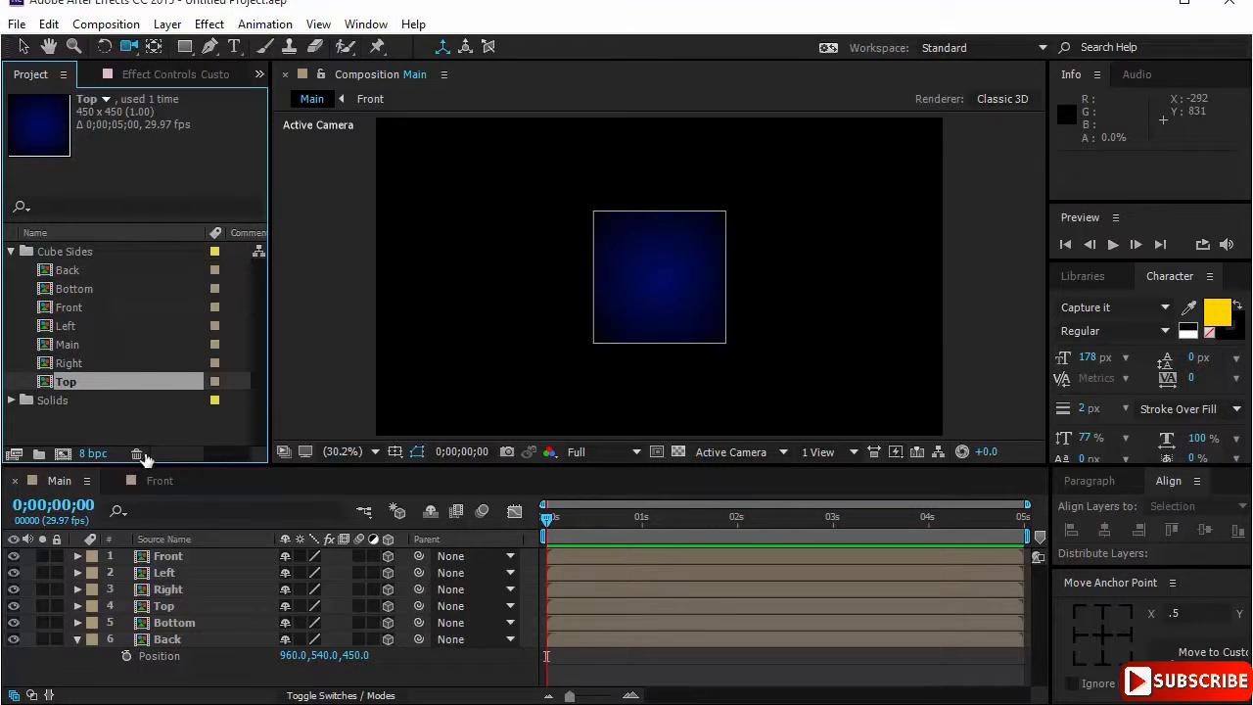
# Step: Open the Back composition and set the Gradient Ramp start color of Deep Blue Solid 1 to the brighter blue 0316A4
pyautogui.click(177, 637)
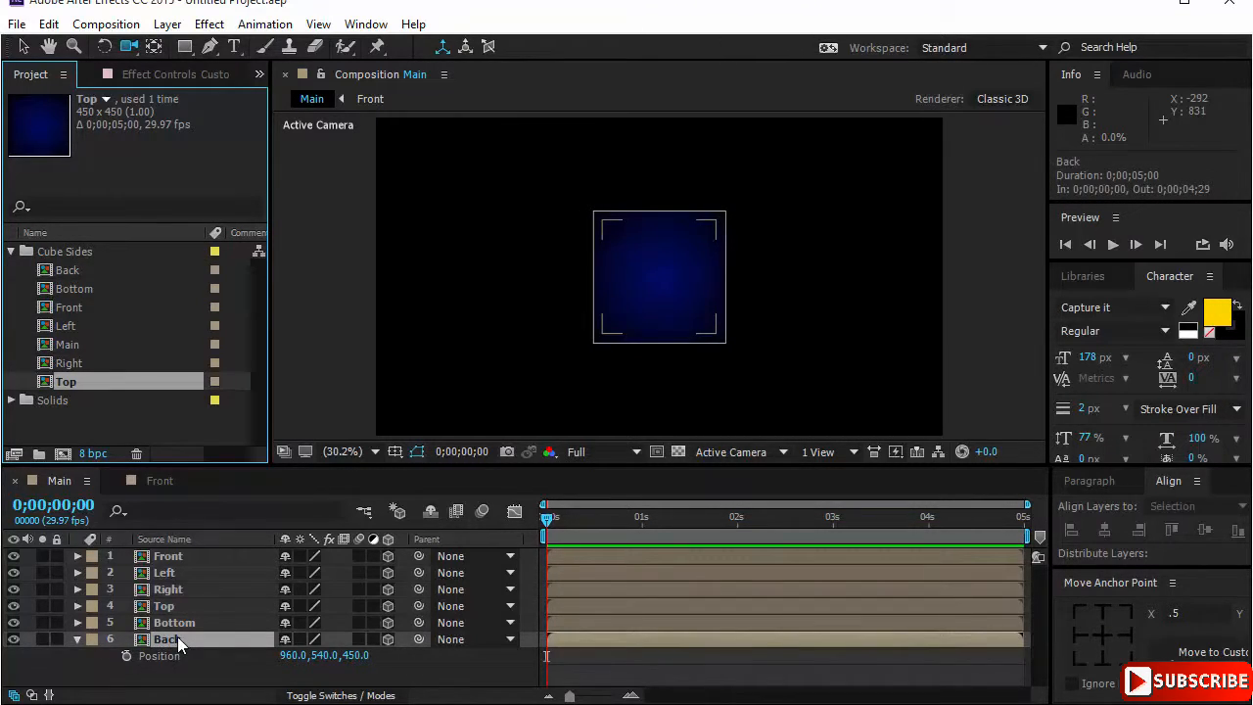
pyautogui.doubleClick(177, 637)
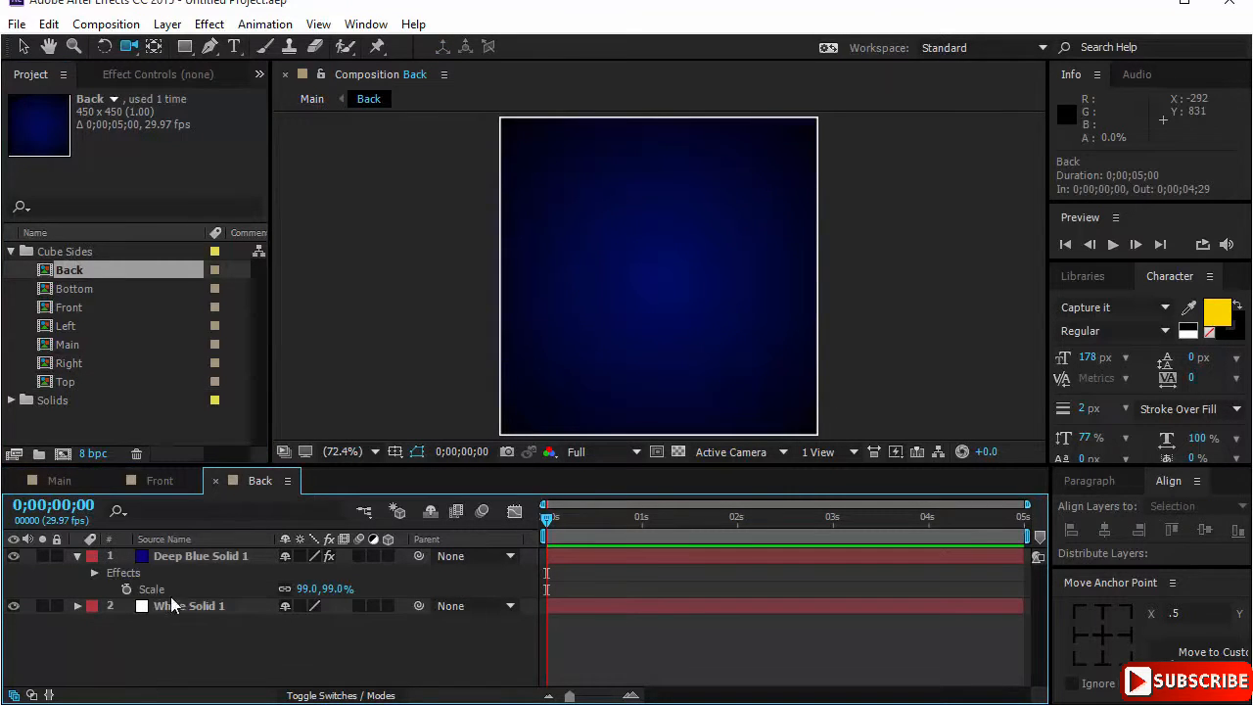
pyautogui.click(194, 557)
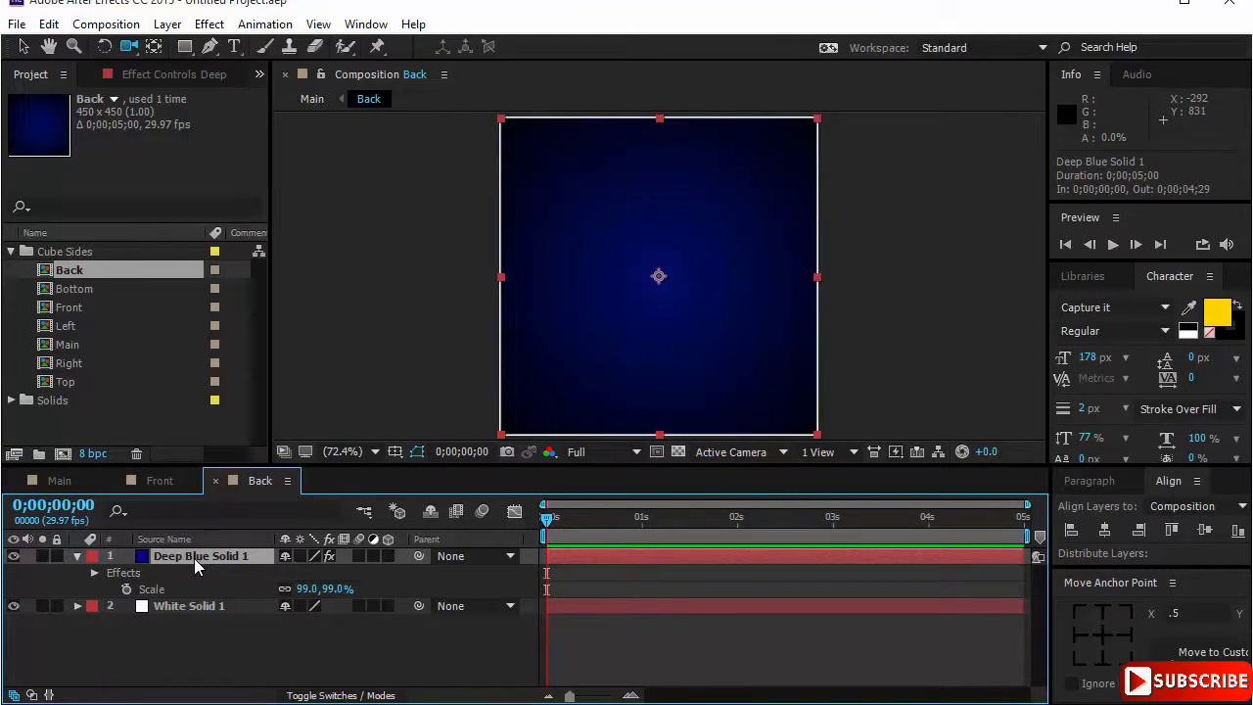
pyautogui.press('v')
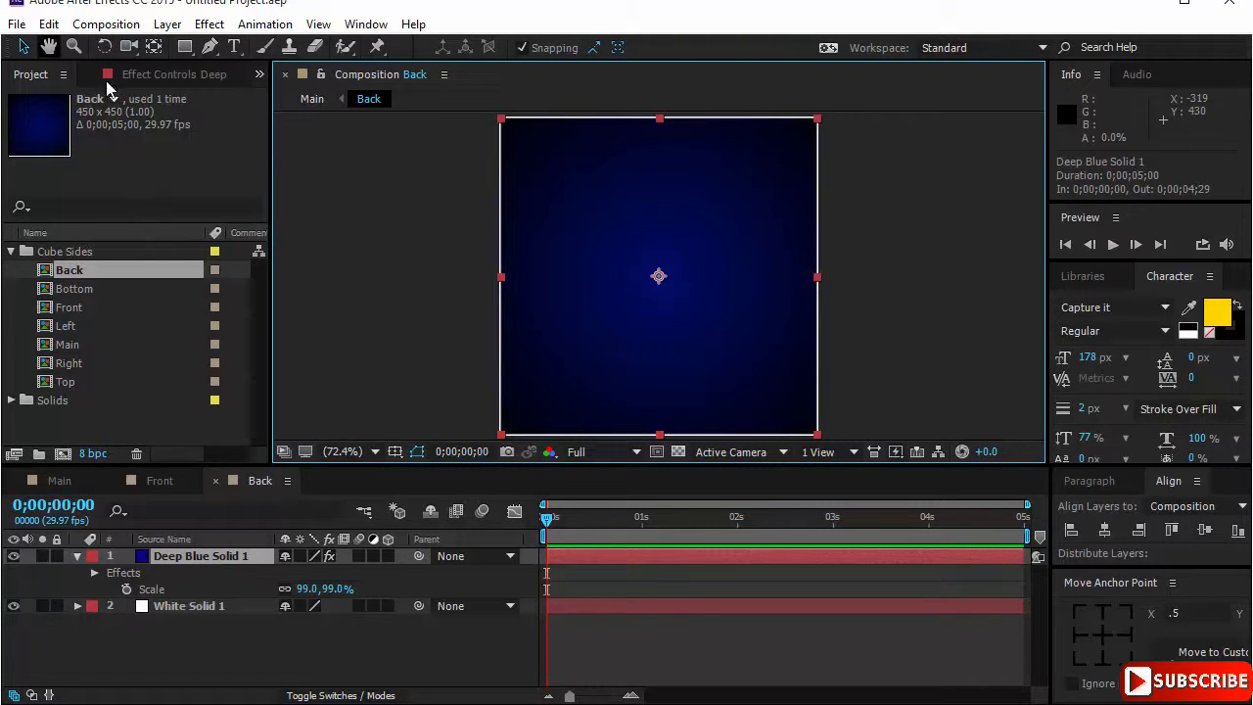
pyautogui.click(144, 75)
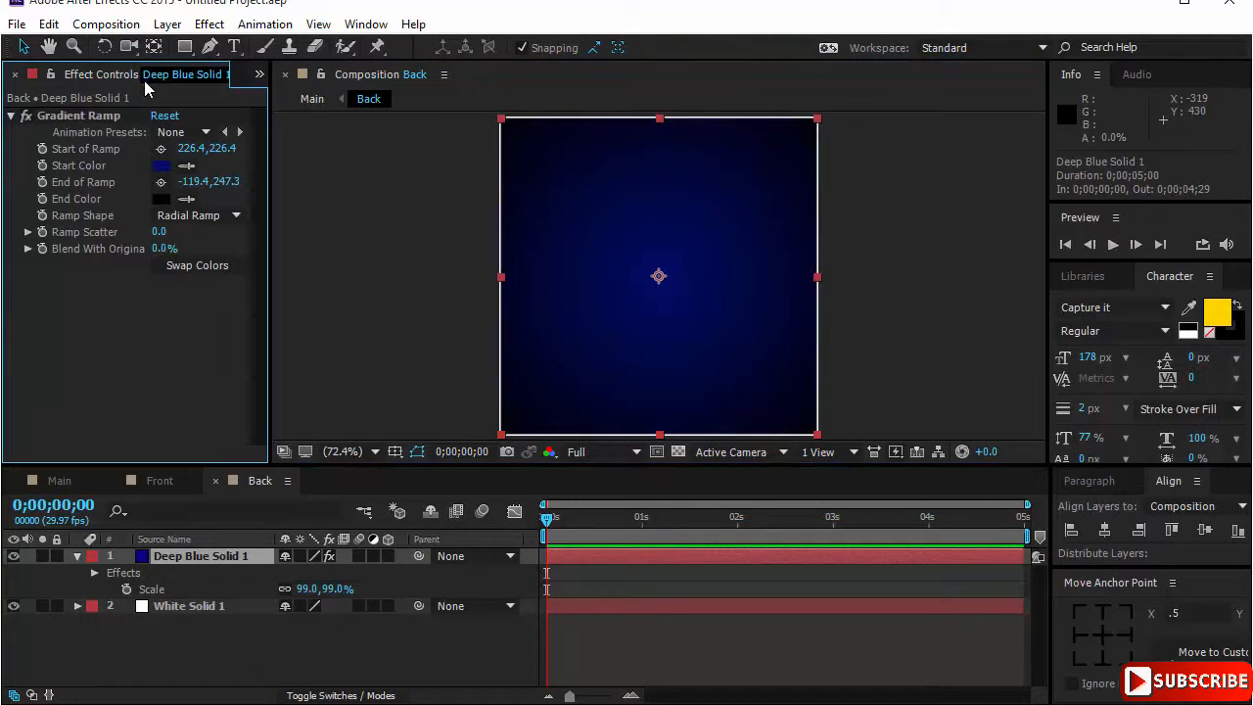
pyautogui.click(162, 167)
pyautogui.moveTo(270, 175); pyautogui.dragTo(270, 119)
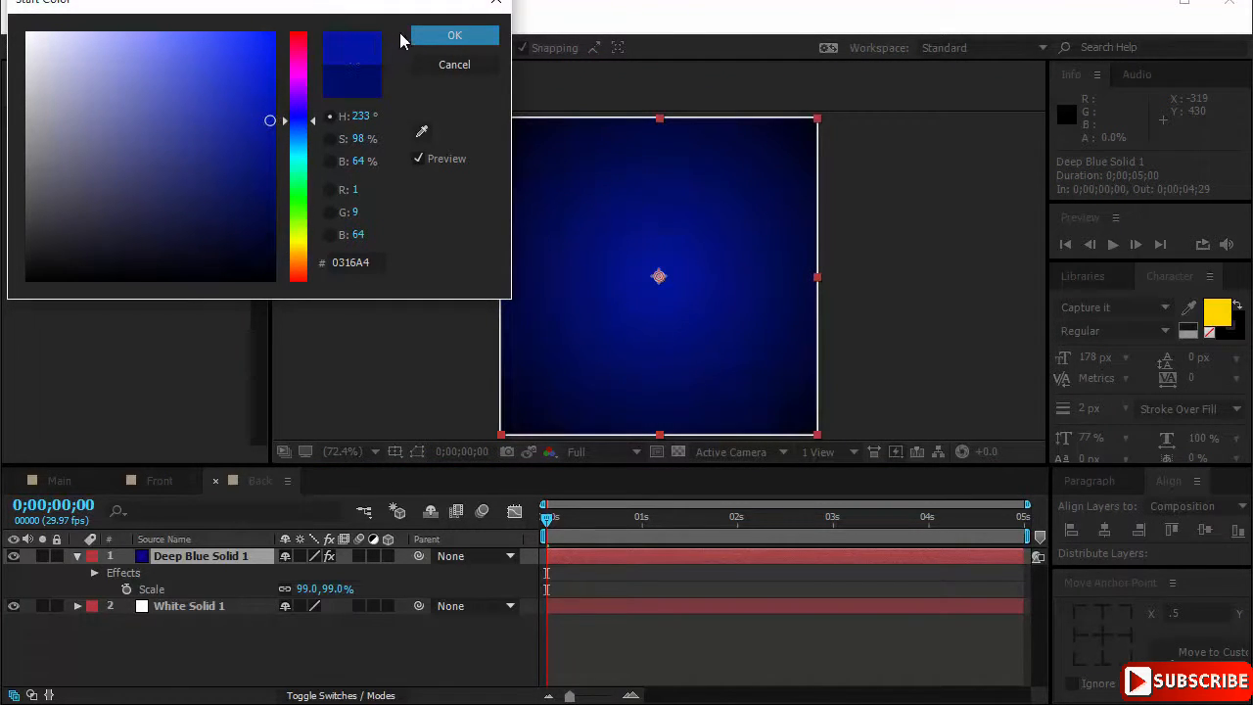
pyautogui.click(445, 35)
# Step: Check the brightened back face in Main by orbiting Custom View 1, and return to the Active Camera view
pyautogui.click(72, 480)
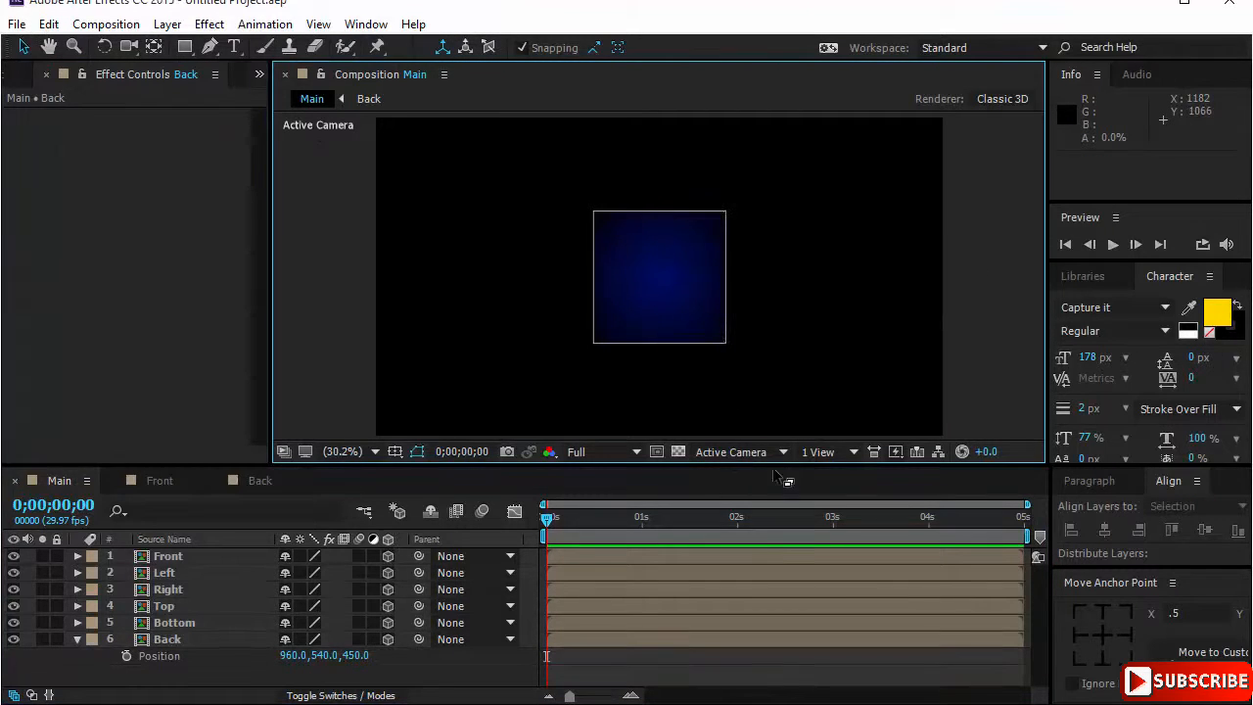
pyautogui.click(744, 451)
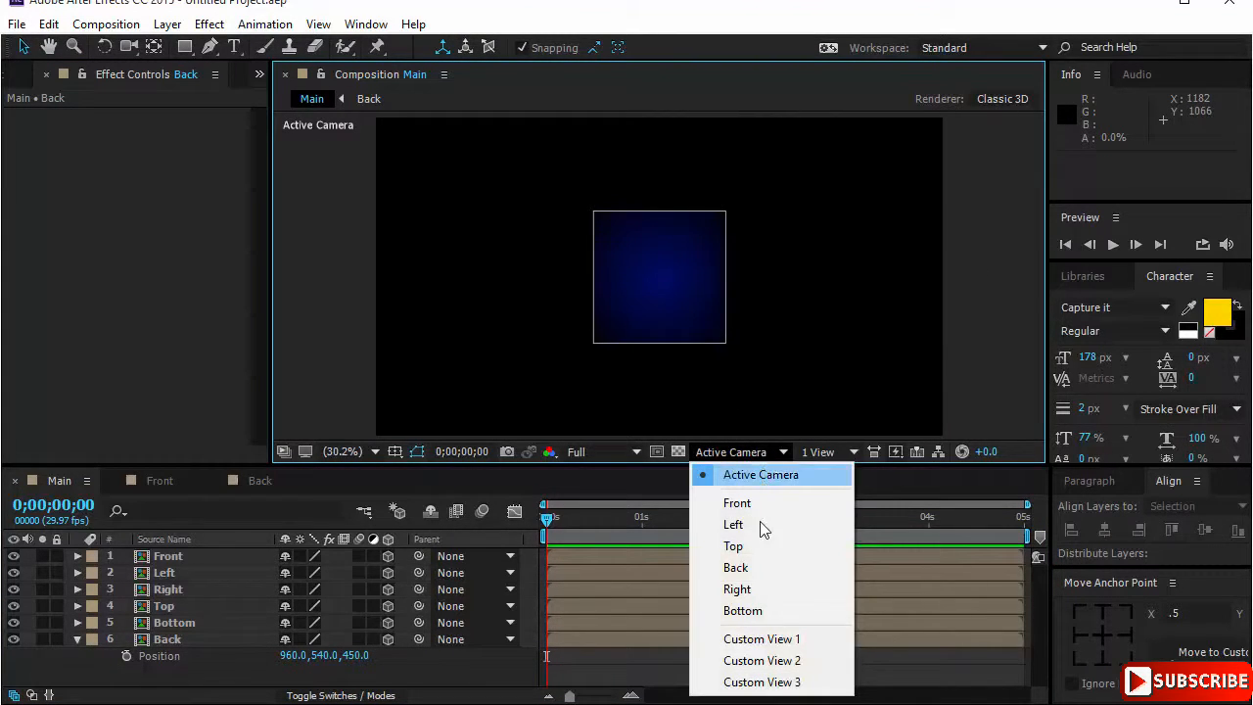
pyautogui.click(771, 638)
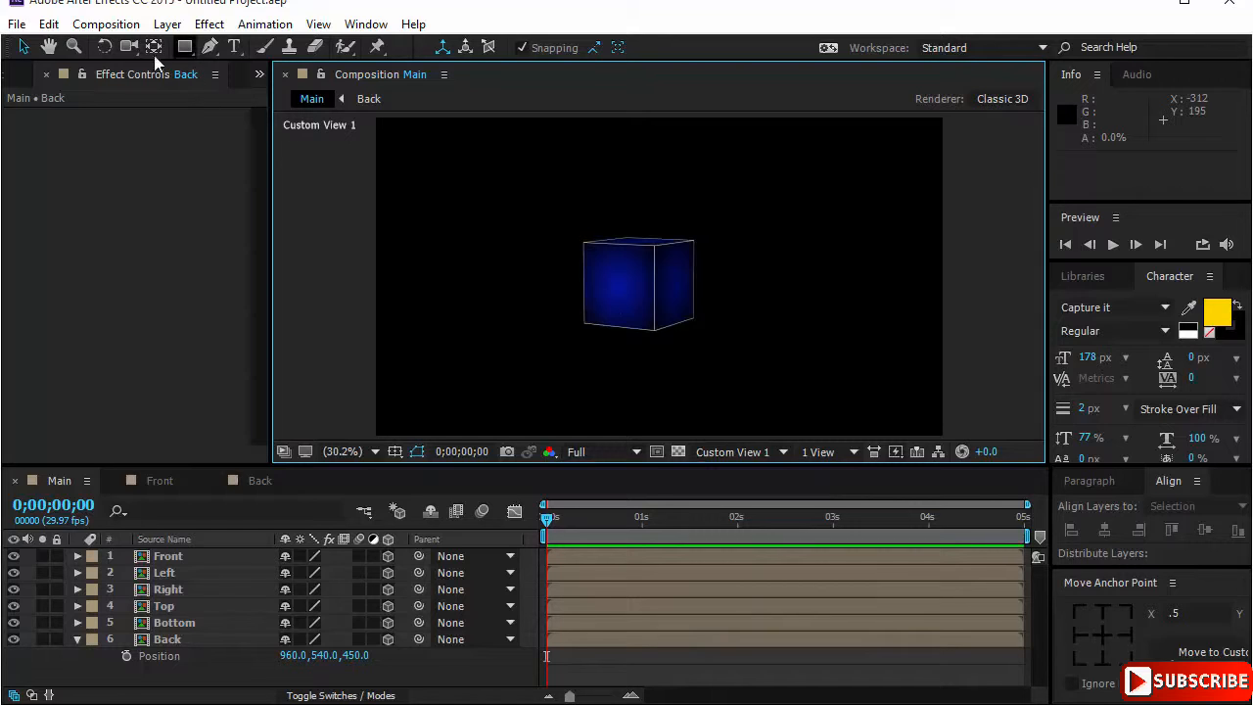
pyautogui.click(128, 46)
pyautogui.moveTo(649, 325); pyautogui.dragTo(728, 297)
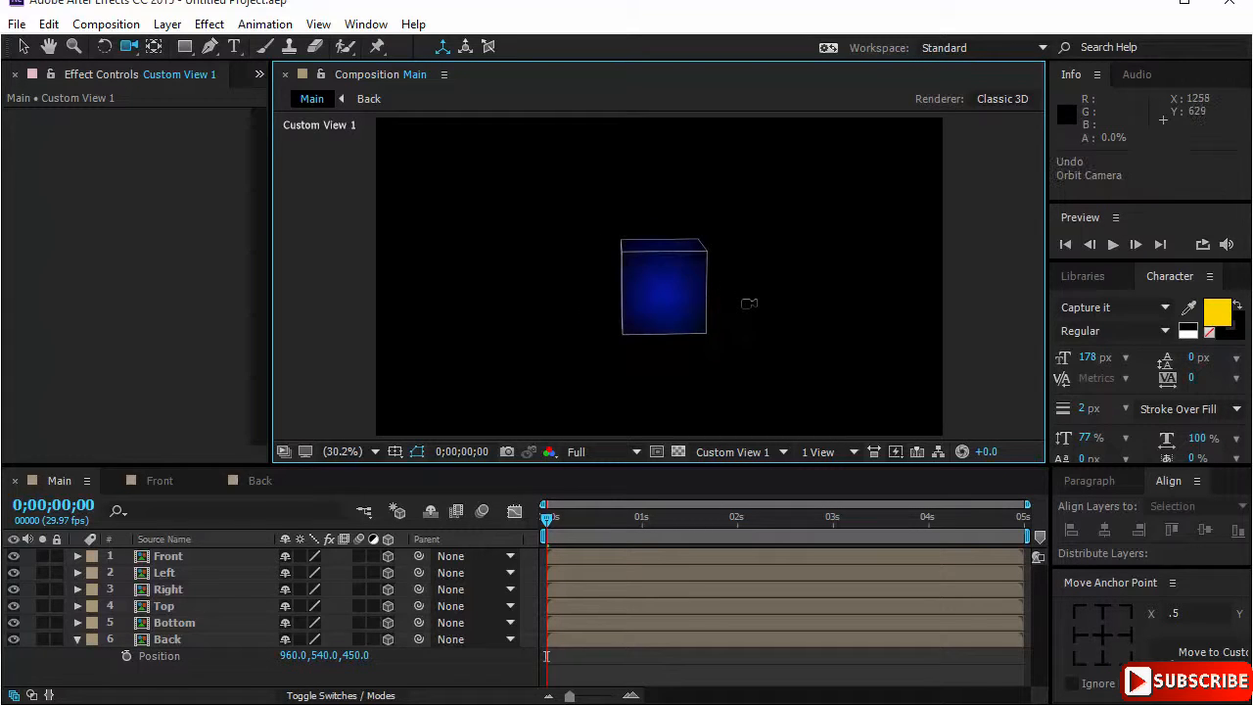
pyautogui.click(741, 451)
pyautogui.click(764, 476)
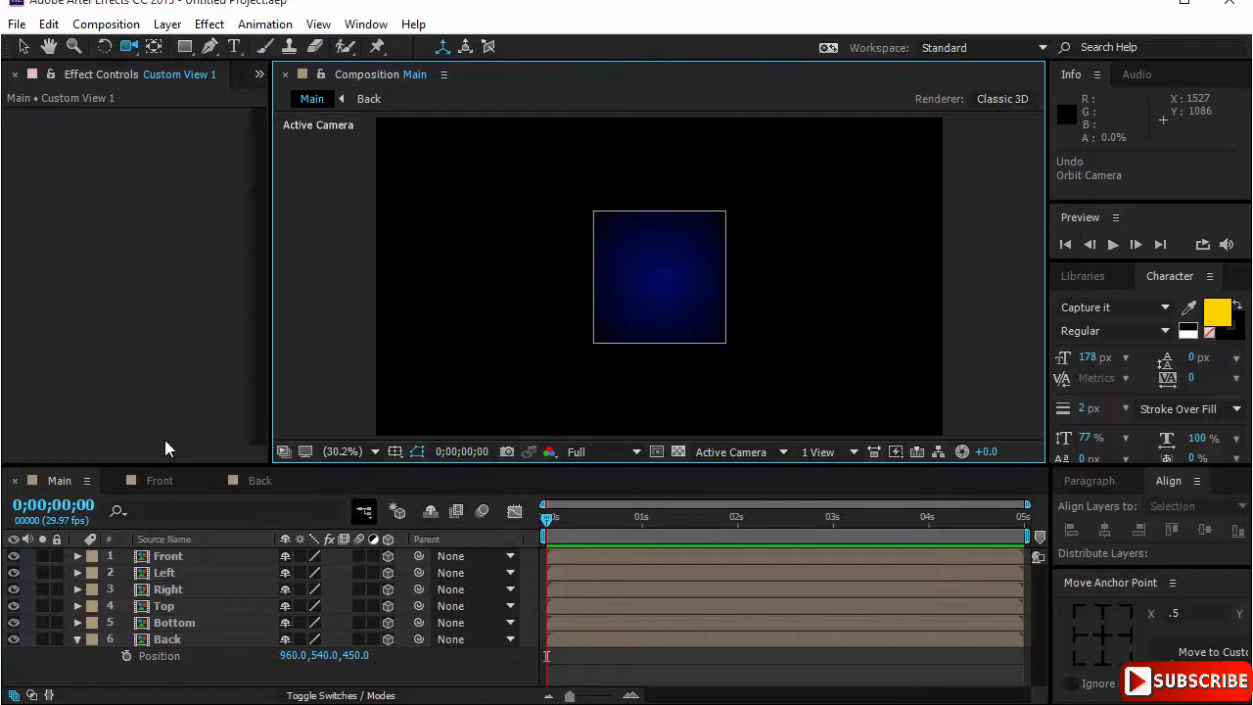
# Step: Add a new null object to the Main composition and make it a 3D layer
pyautogui.click(21, 49)
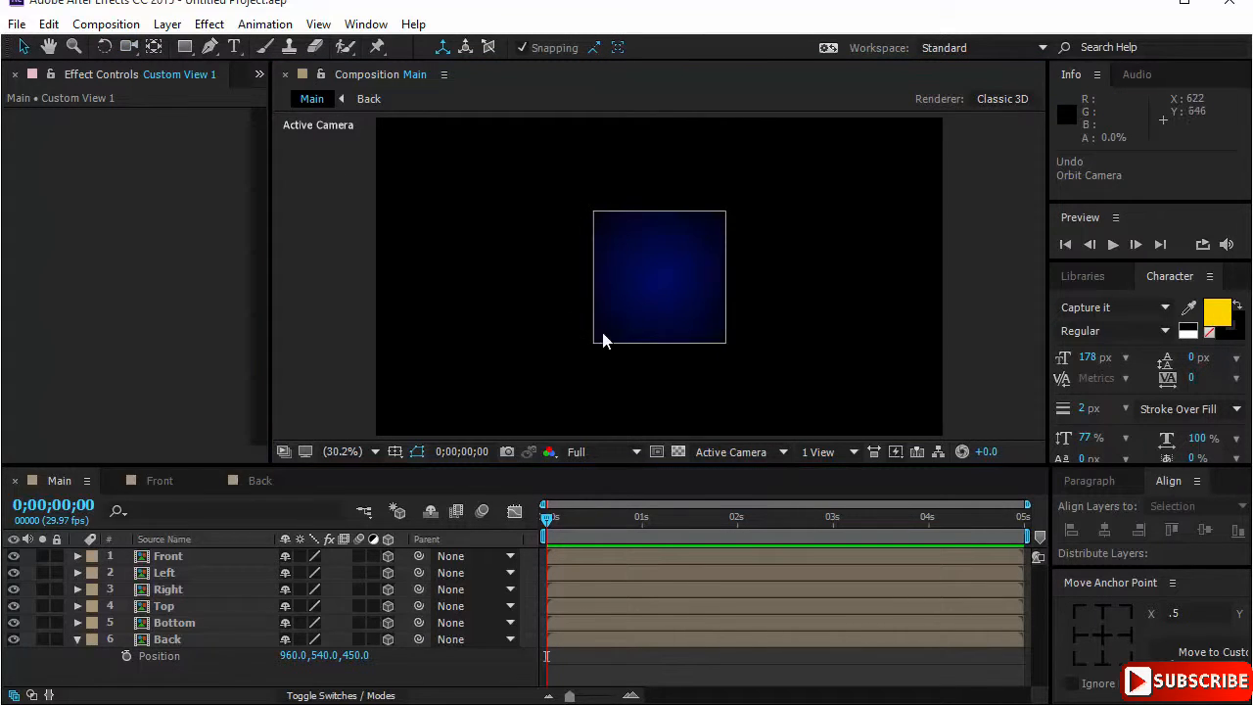
pyautogui.click(172, 27)
pyautogui.moveTo(372, 12)
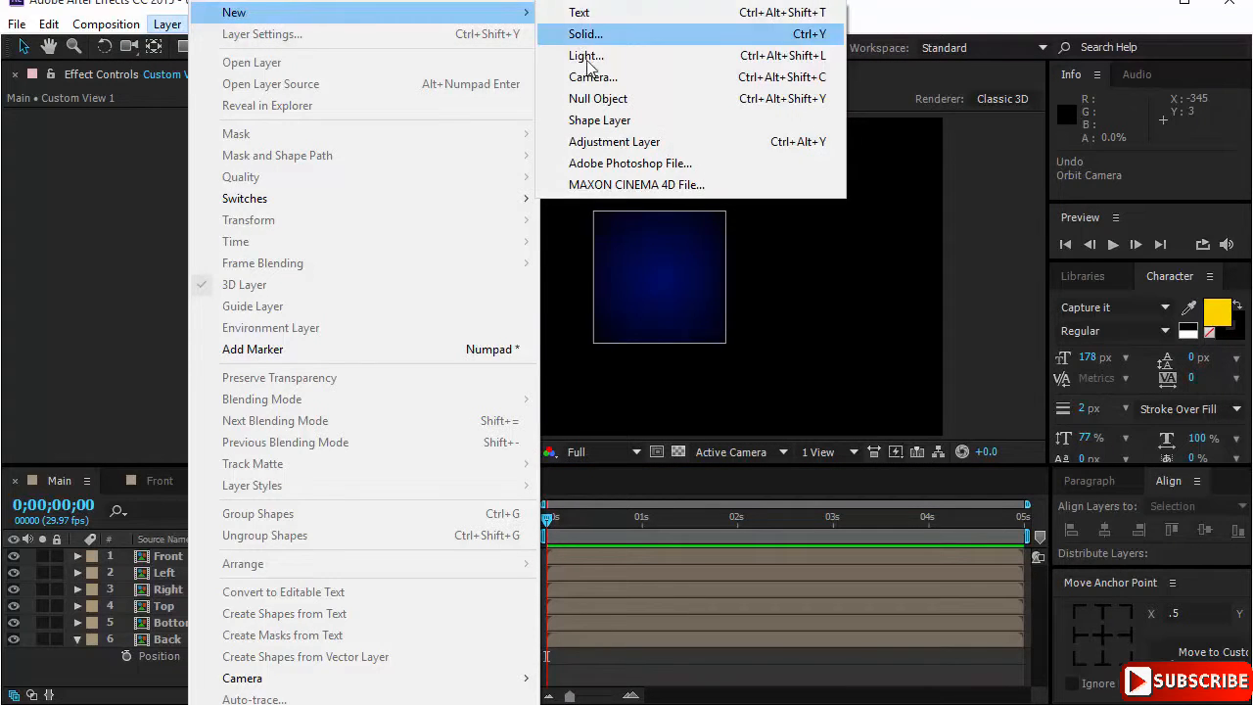
pyautogui.click(597, 99)
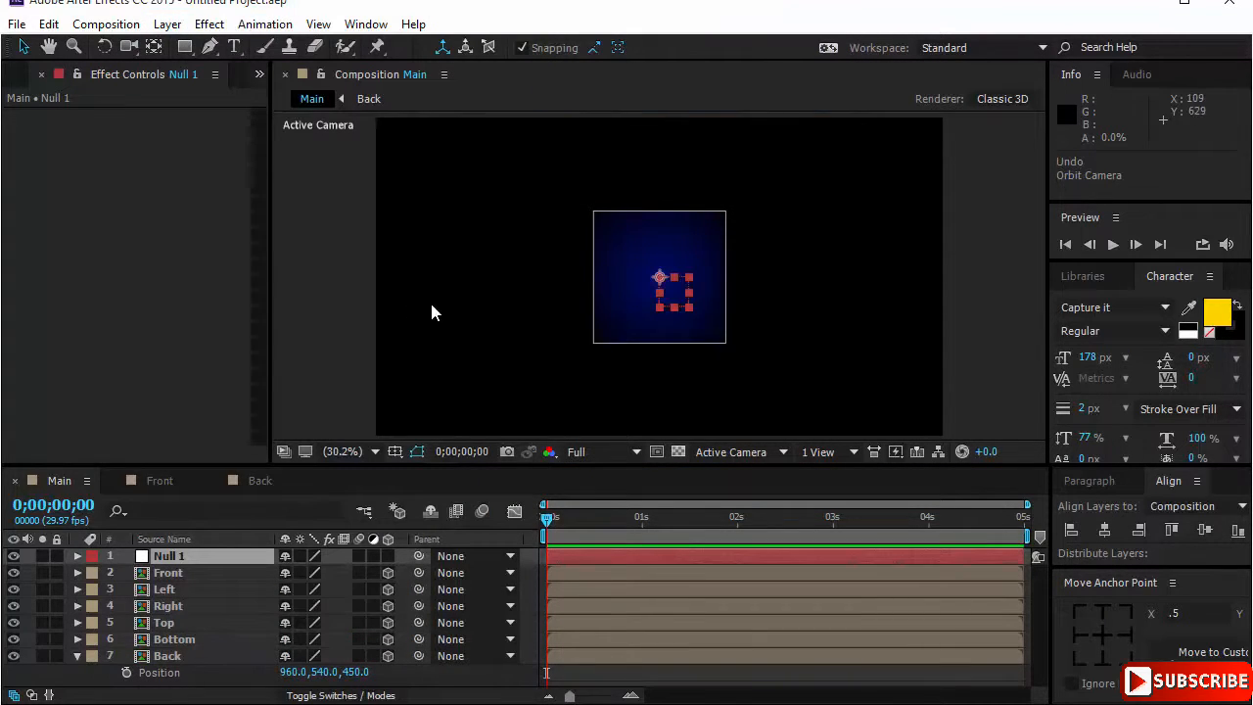
pyautogui.click(388, 555)
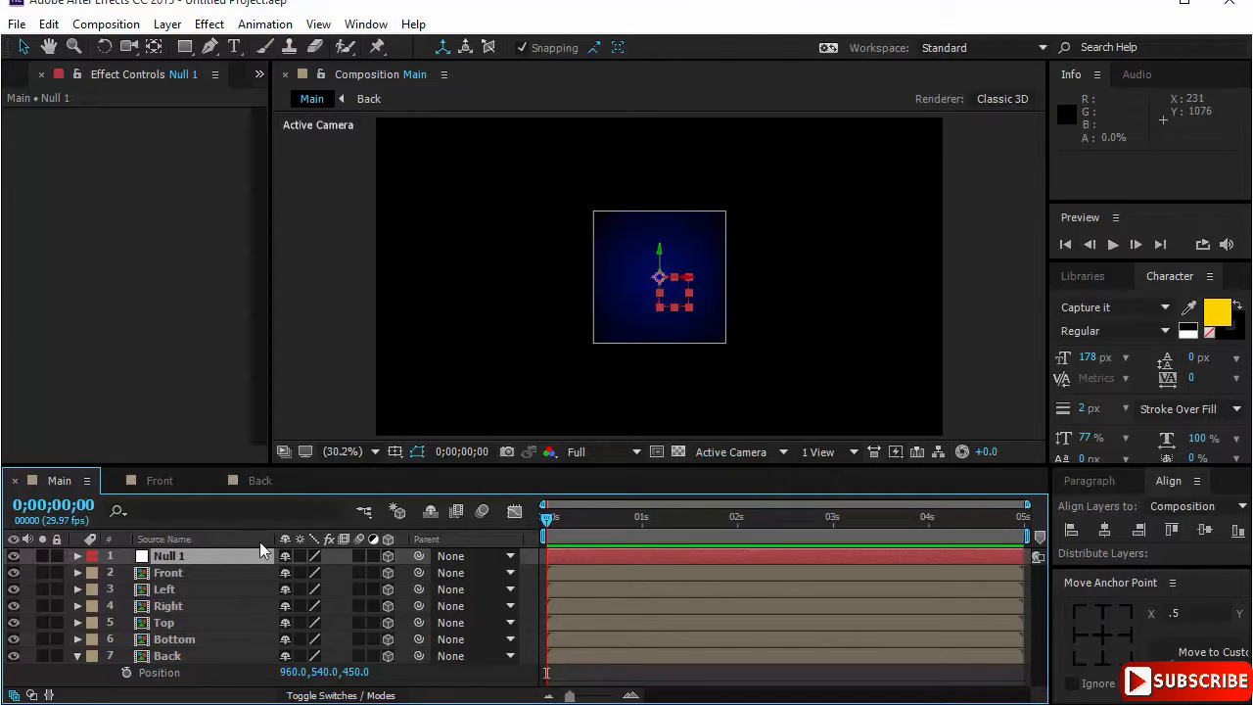
# Step: Split the composition viewer into two horizontal views and switch the Custom View 1 half to the Left view
pyautogui.click(812, 449)
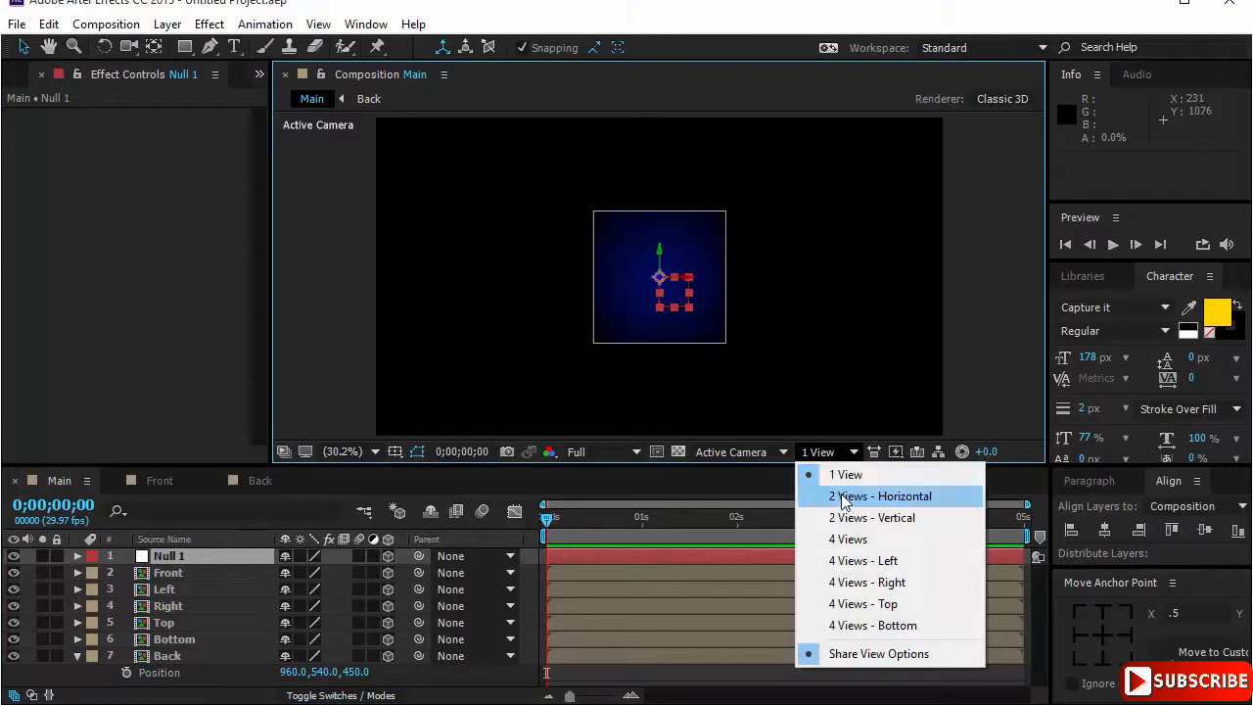
pyautogui.click(841, 495)
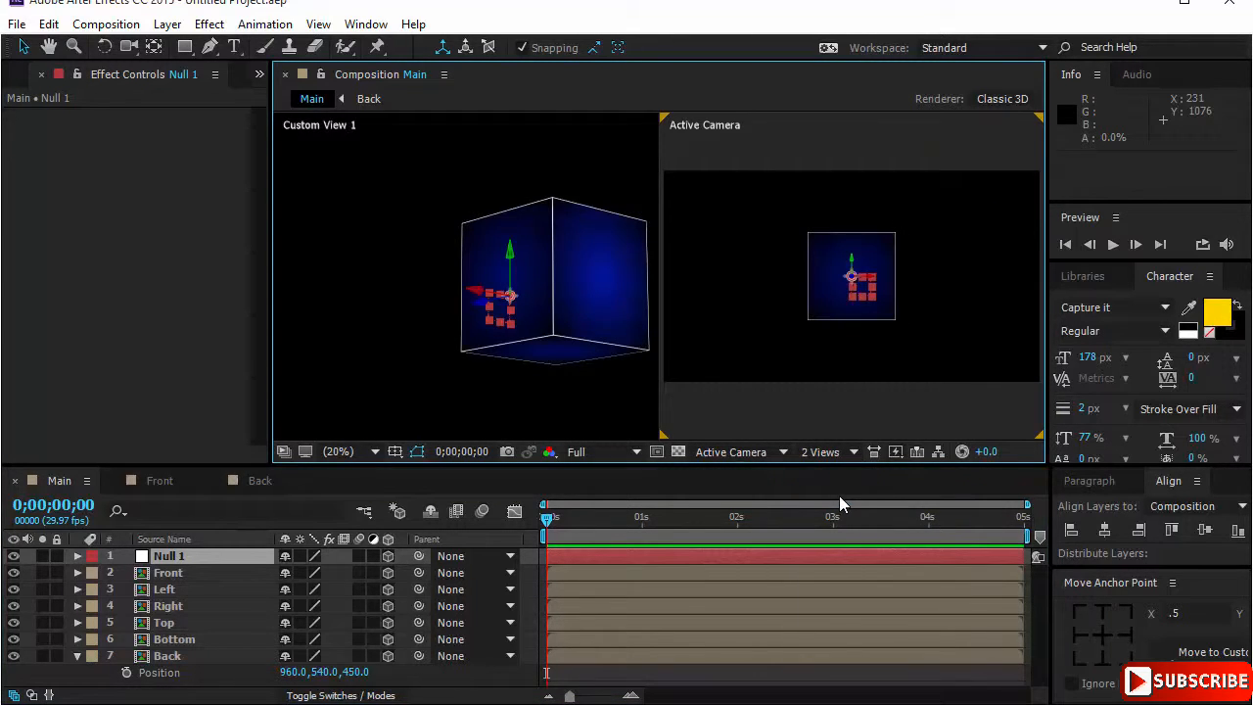
pyautogui.click(567, 371)
pyautogui.click(739, 452)
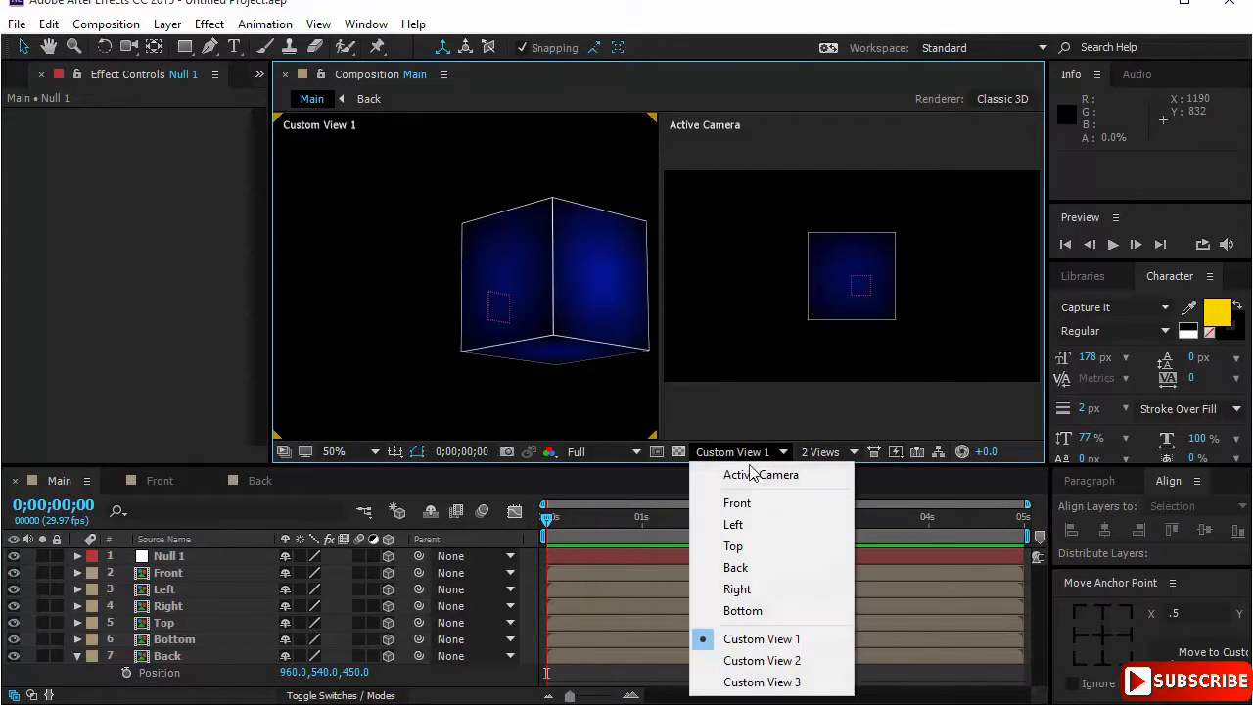
pyautogui.click(752, 525)
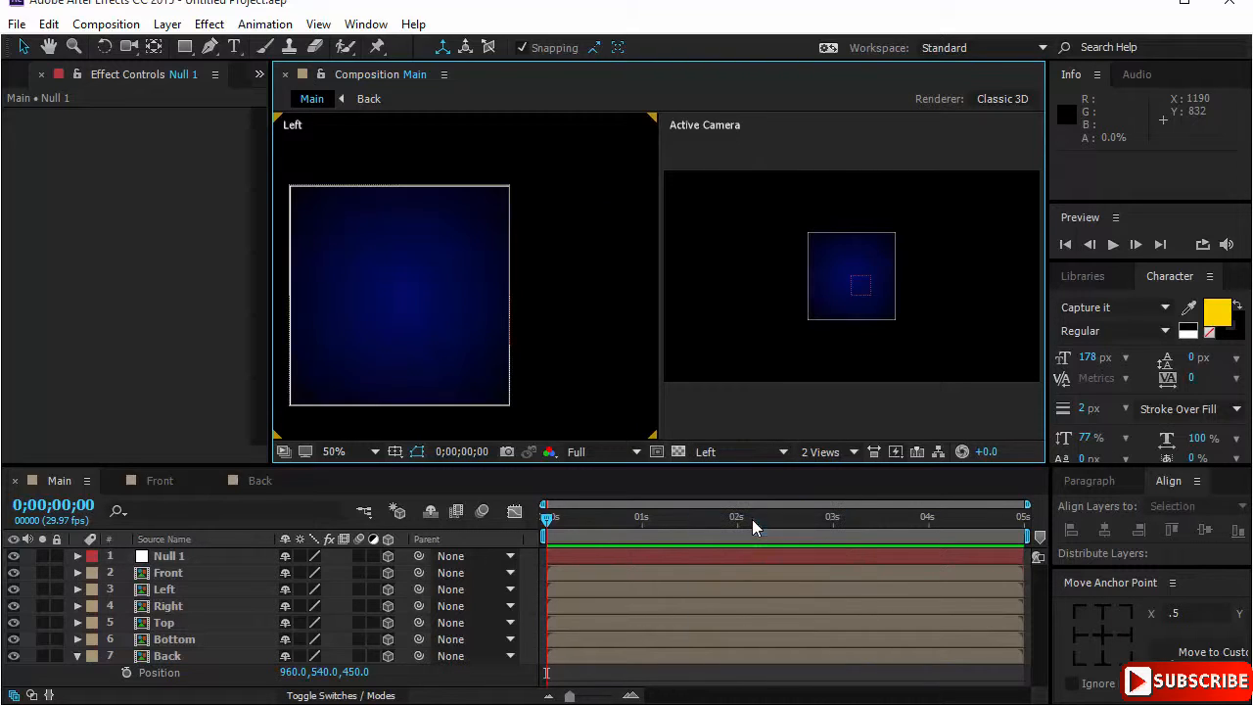
# Step: Set Null 1's Z position to 225 and return the viewer to a single Active Camera view
pyautogui.click(210, 556)
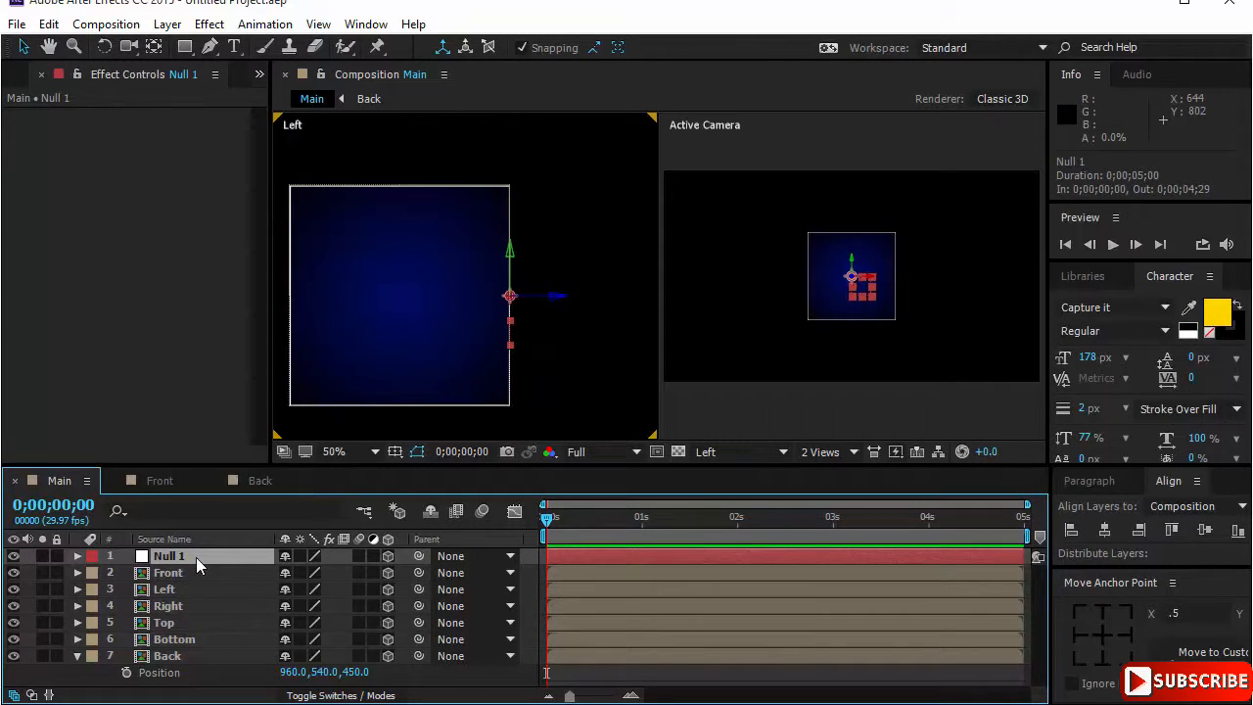
pyautogui.press('p')
pyautogui.click(351, 573)
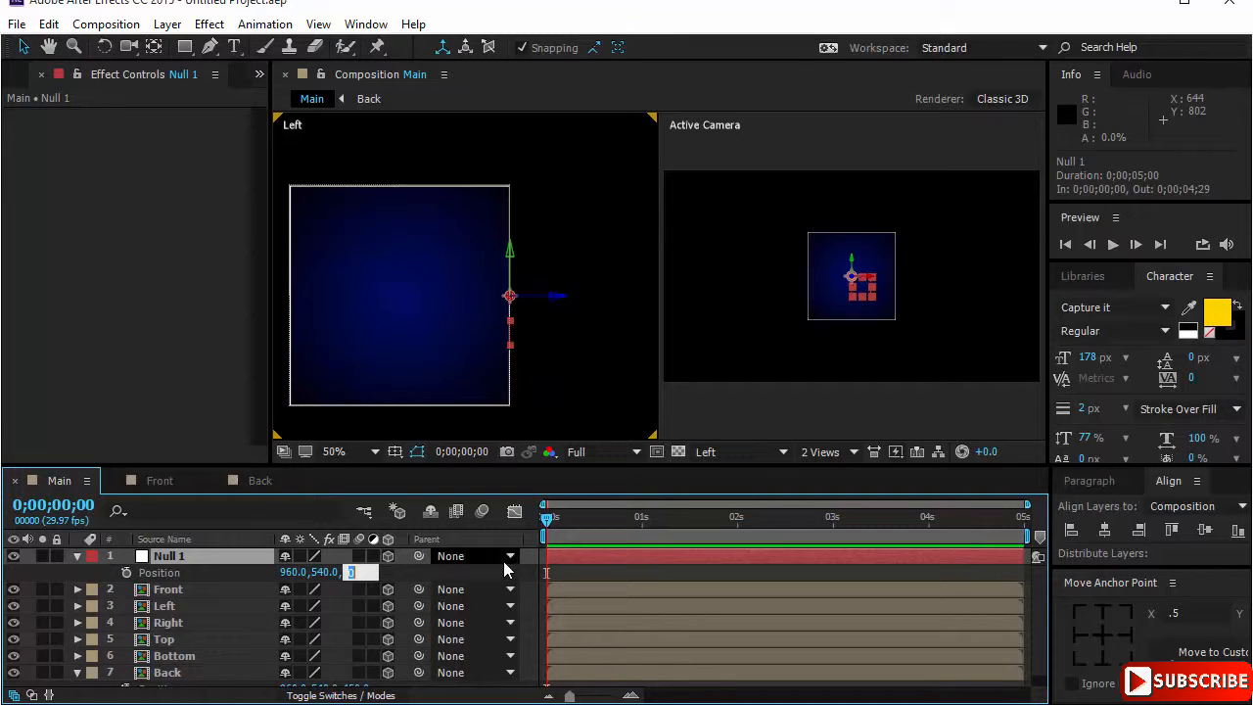
pyautogui.write('45*5')
pyautogui.press('Return')
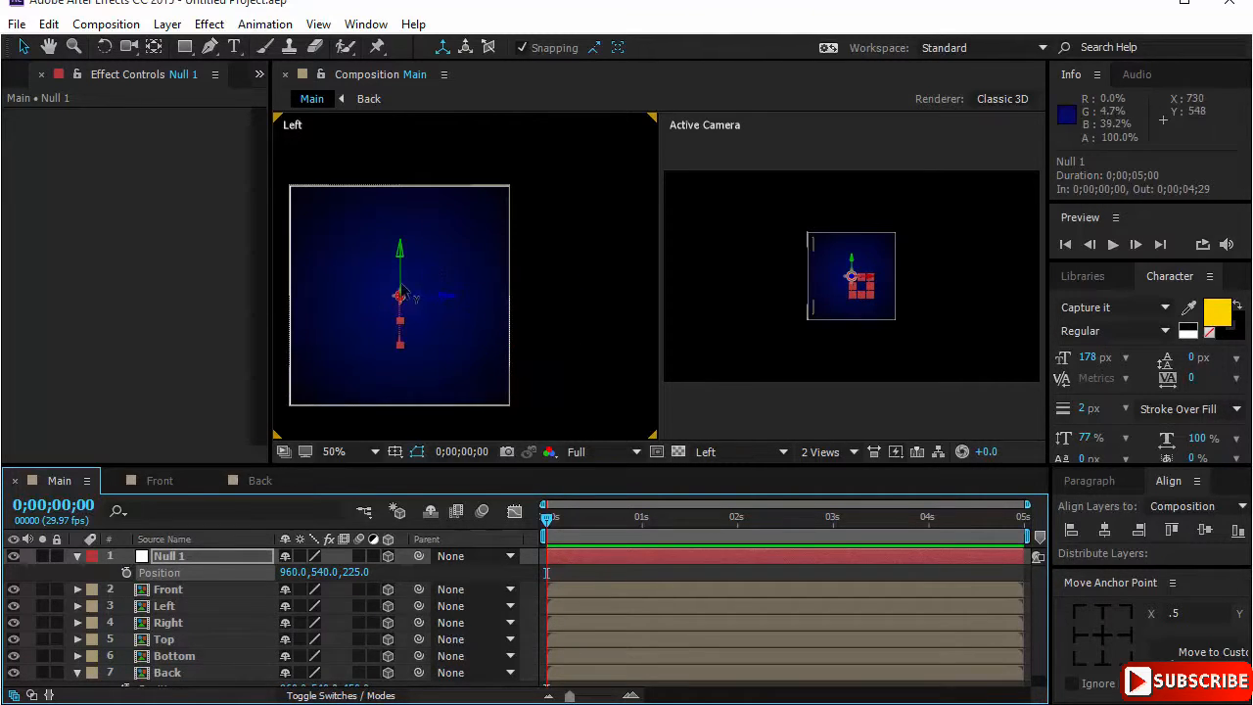
pyautogui.click(832, 456)
pyautogui.click(848, 476)
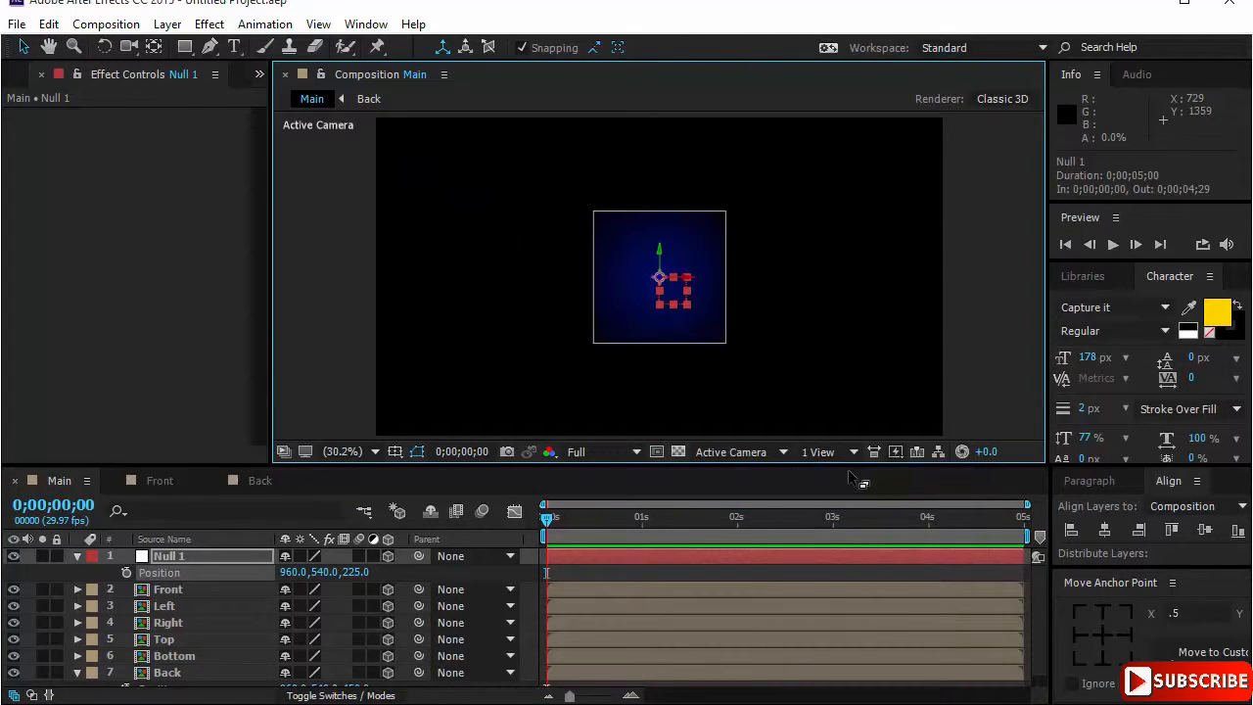
# Step: Parent the Front, Left, Right, Top, Bottom and Back layers to Null 1 and deselect them
pyautogui.click(176, 590)
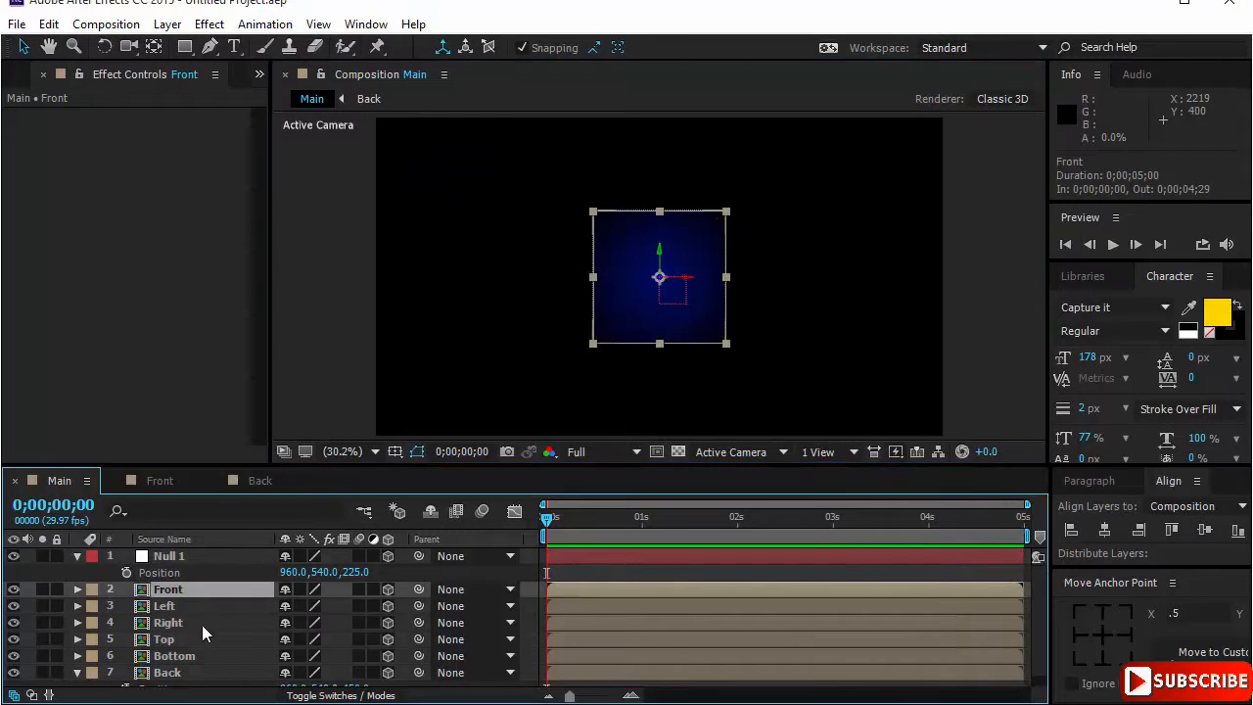
pyautogui.scroll(-1, 205, 632)
pyautogui.keyDown('shift'); pyautogui.click(195, 661); pyautogui.keyUp('shift')
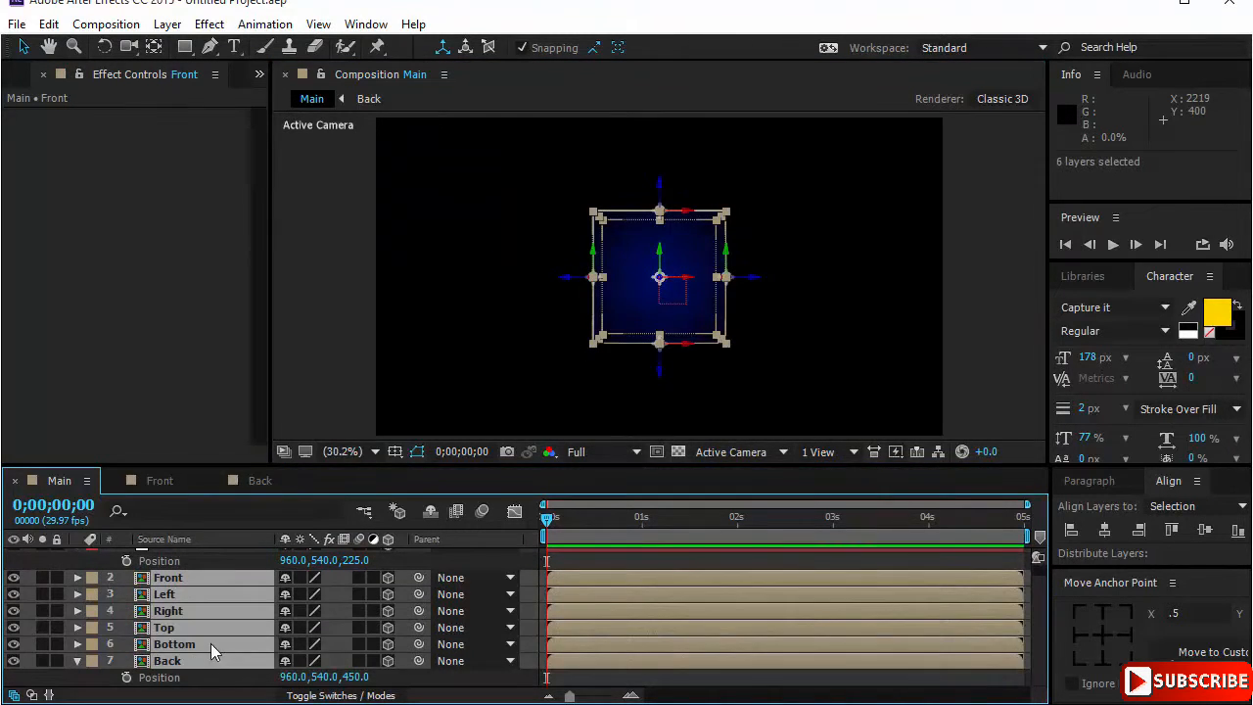
pyautogui.scroll(1, 211, 643)
pyautogui.click(510, 588)
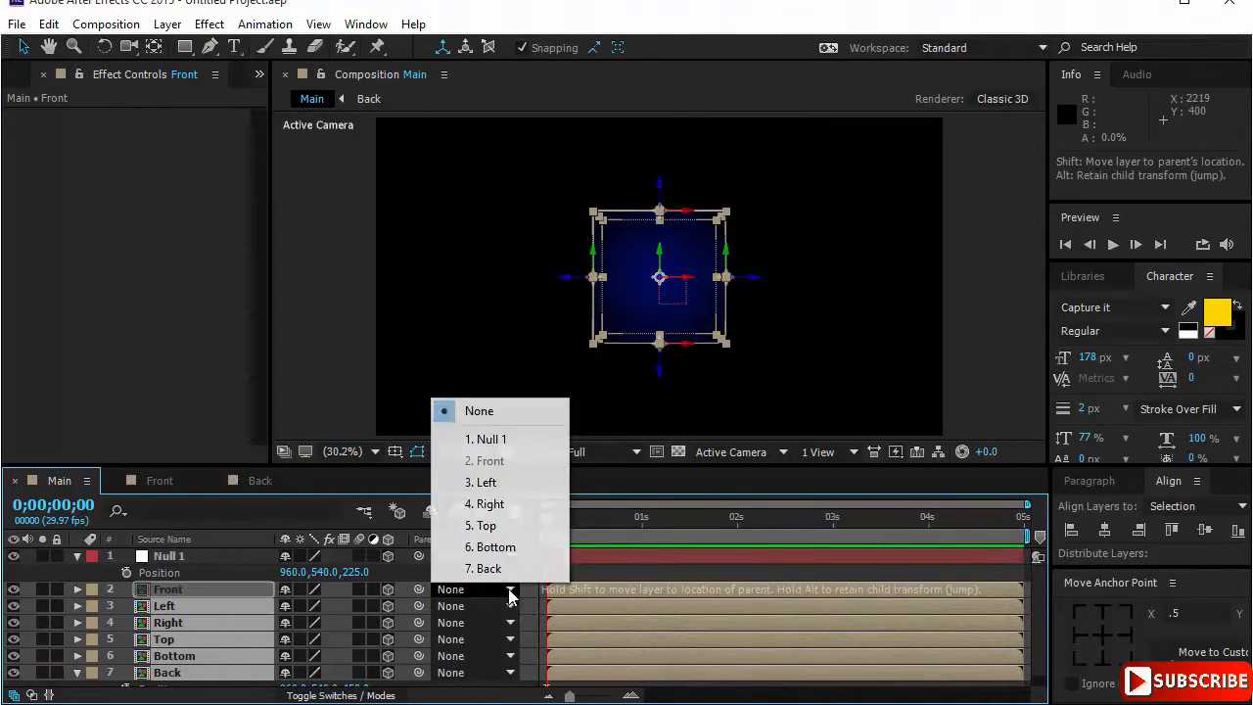
pyautogui.click(515, 442)
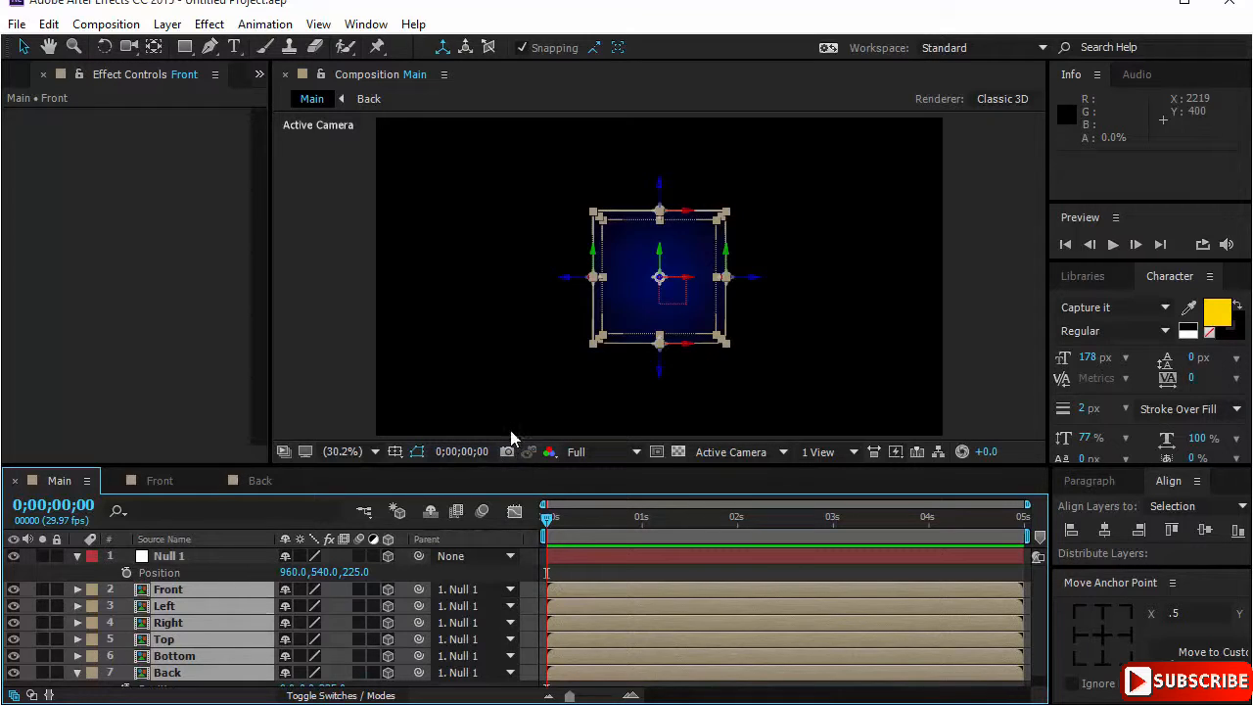
pyautogui.click(485, 403)
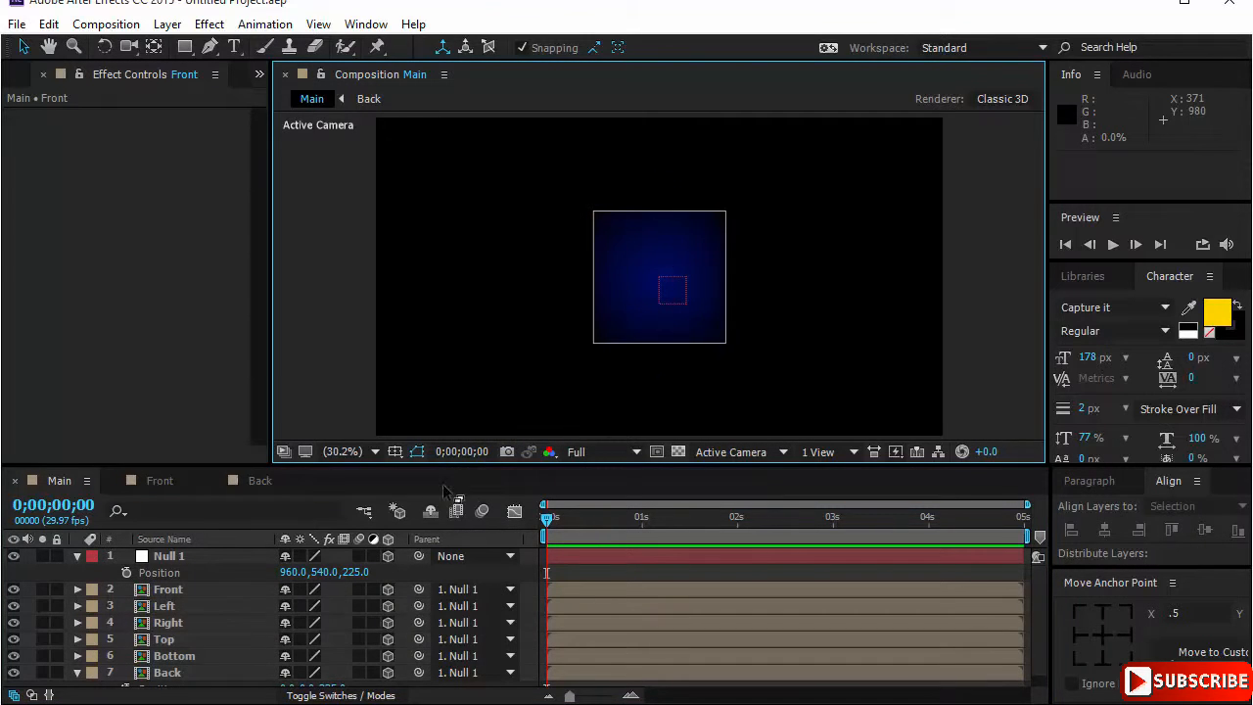
# Step: Reveal Null 1's rotation properties and try out its X Rotation, undoing the change
pyautogui.click(213, 561)
pyautogui.press('r')
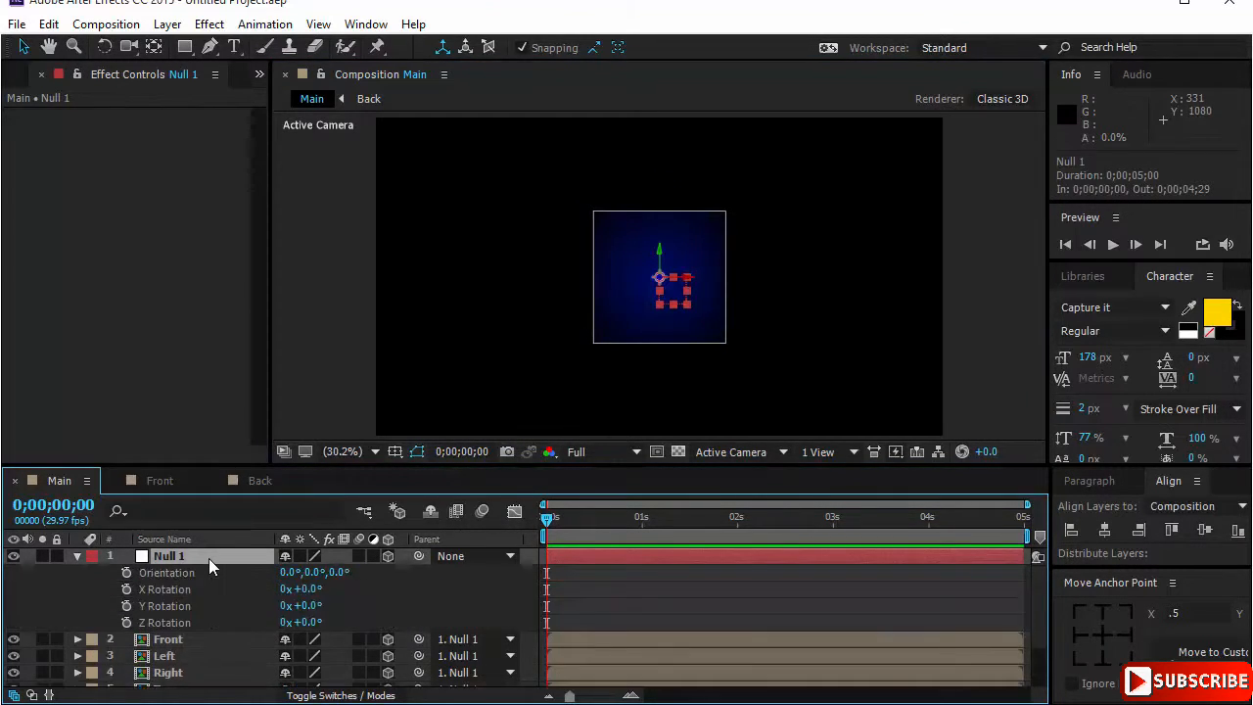
pyautogui.moveTo(309, 590); pyautogui.dragTo(482, 590)
pyautogui.hotkey('ctrl', 'z')
pyautogui.hotkey('ctrl', 'z')
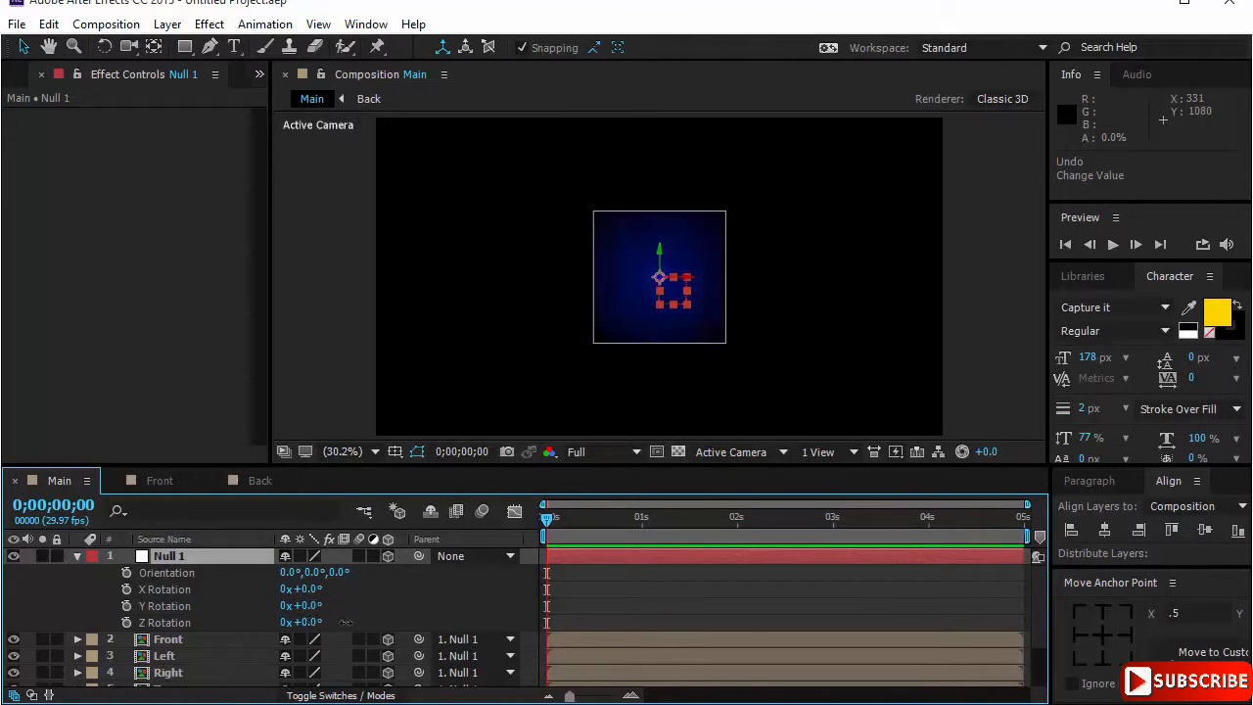
# Step: Try turning the cube with Null 1's Z Rotation and Orientation, and undo all of these test rotations
pyautogui.moveTo(315, 624); pyautogui.dragTo(422, 613)
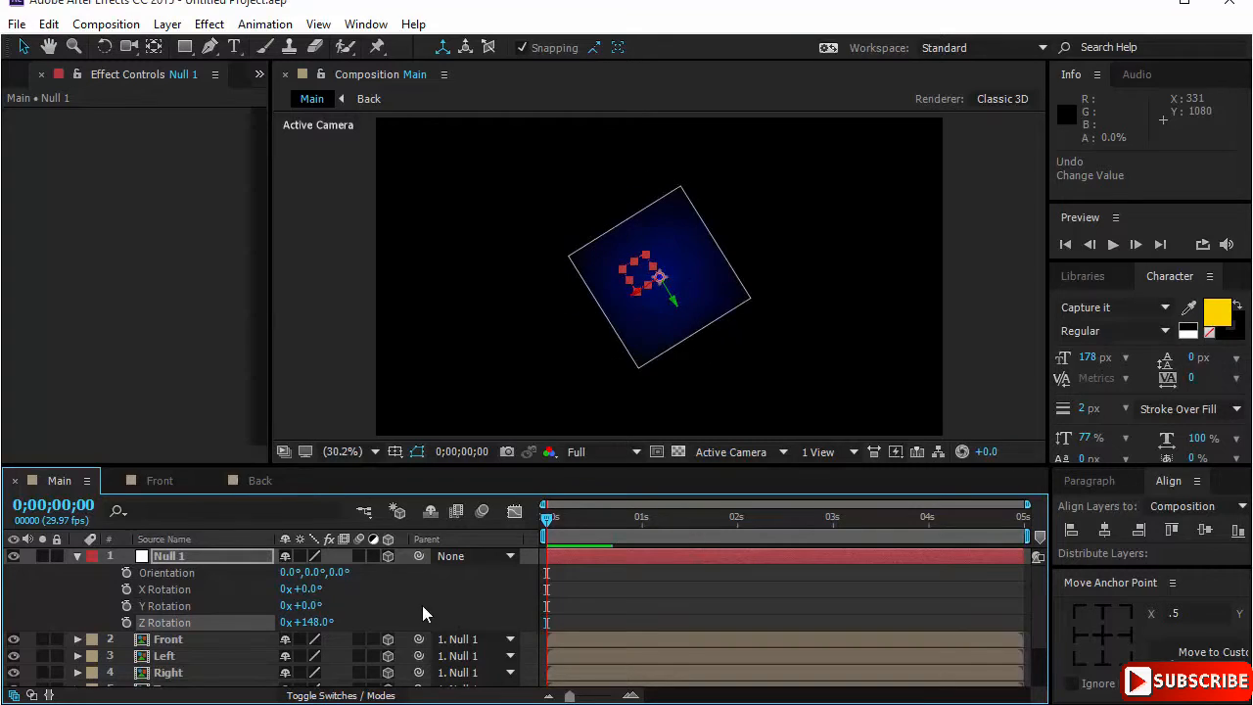
pyautogui.click(303, 589)
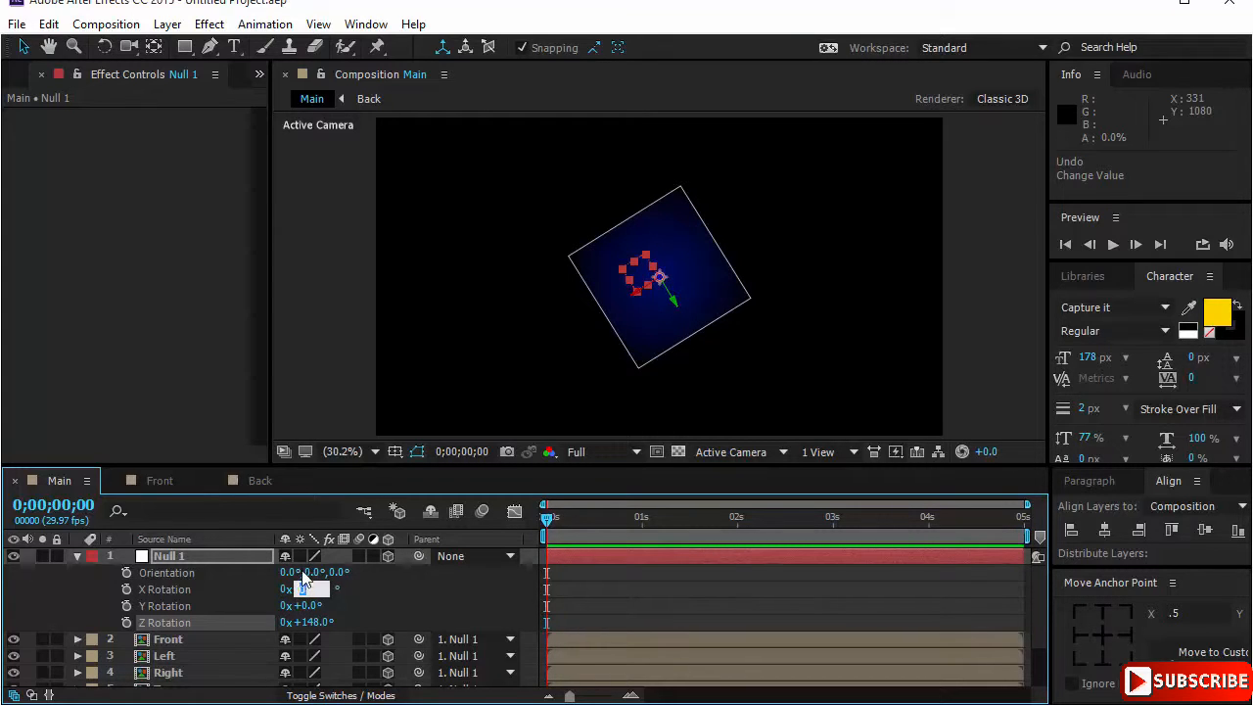
pyautogui.click(301, 573)
pyautogui.moveTo(301, 575); pyautogui.dragTo(403, 597)
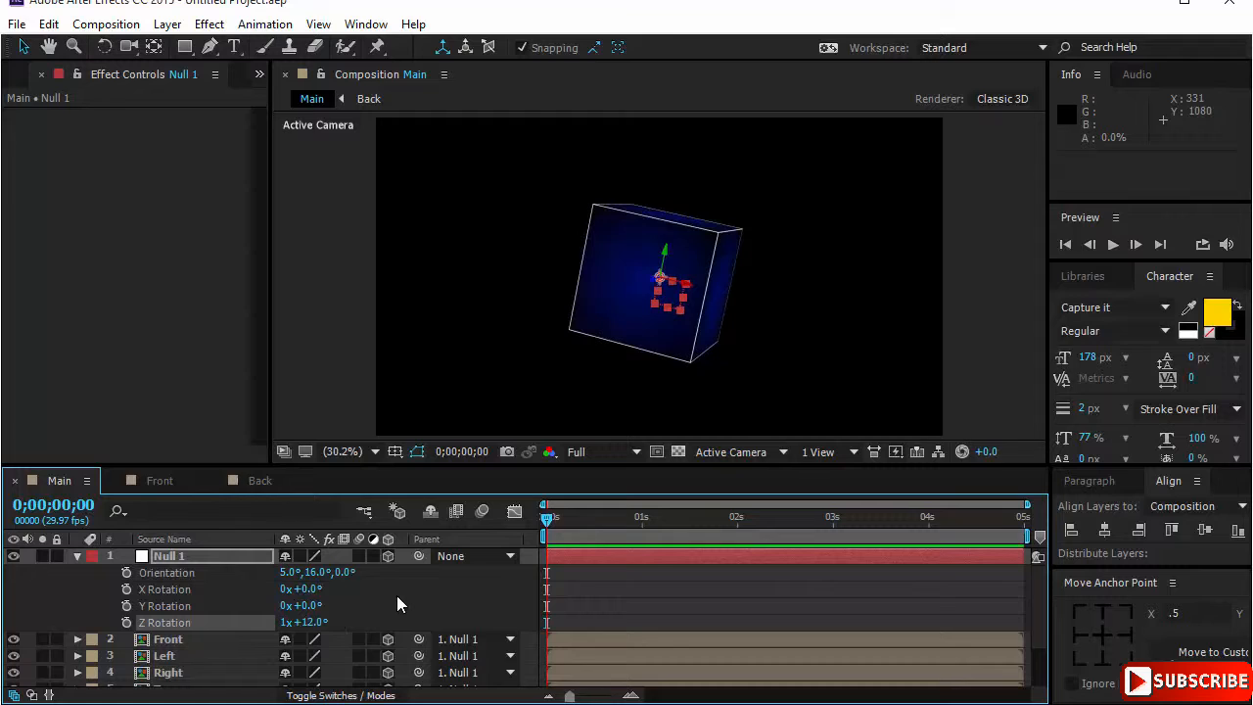
pyautogui.hotkey('ctrl', 'z')
pyautogui.hotkey('ctrl', 'z')
pyautogui.hotkey('ctrl', 'z')
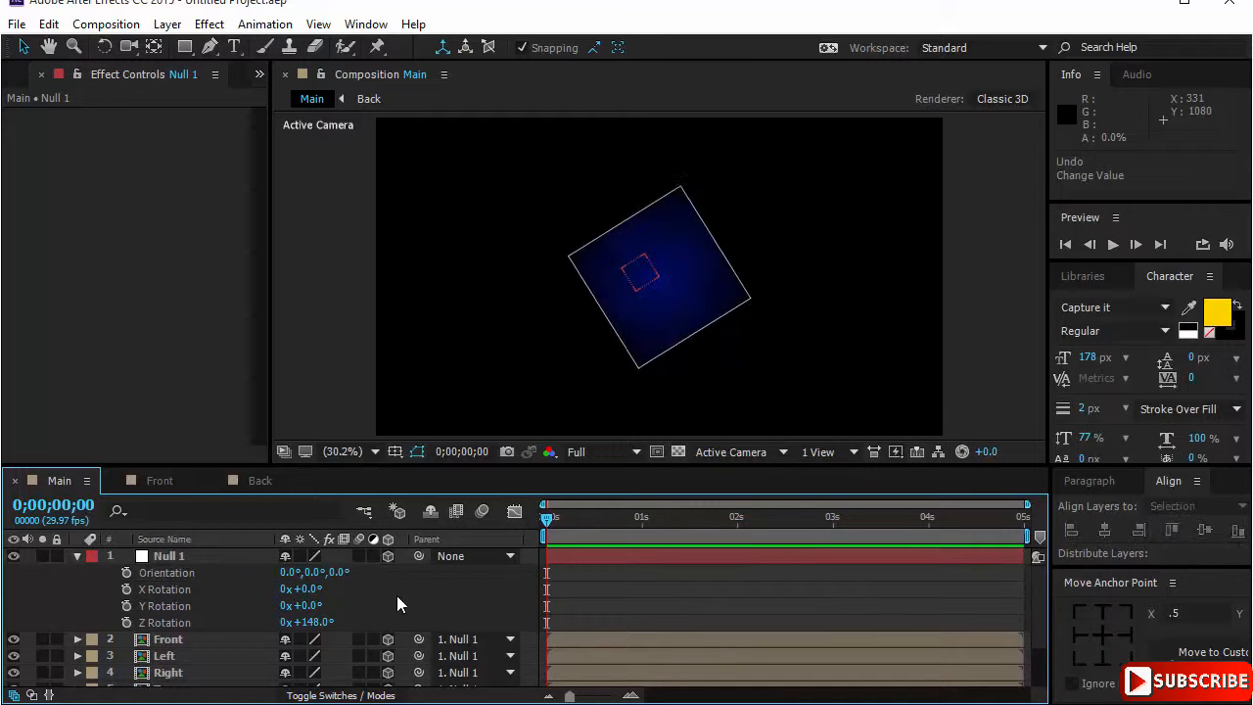
pyautogui.hotkey('ctrl', 'z')
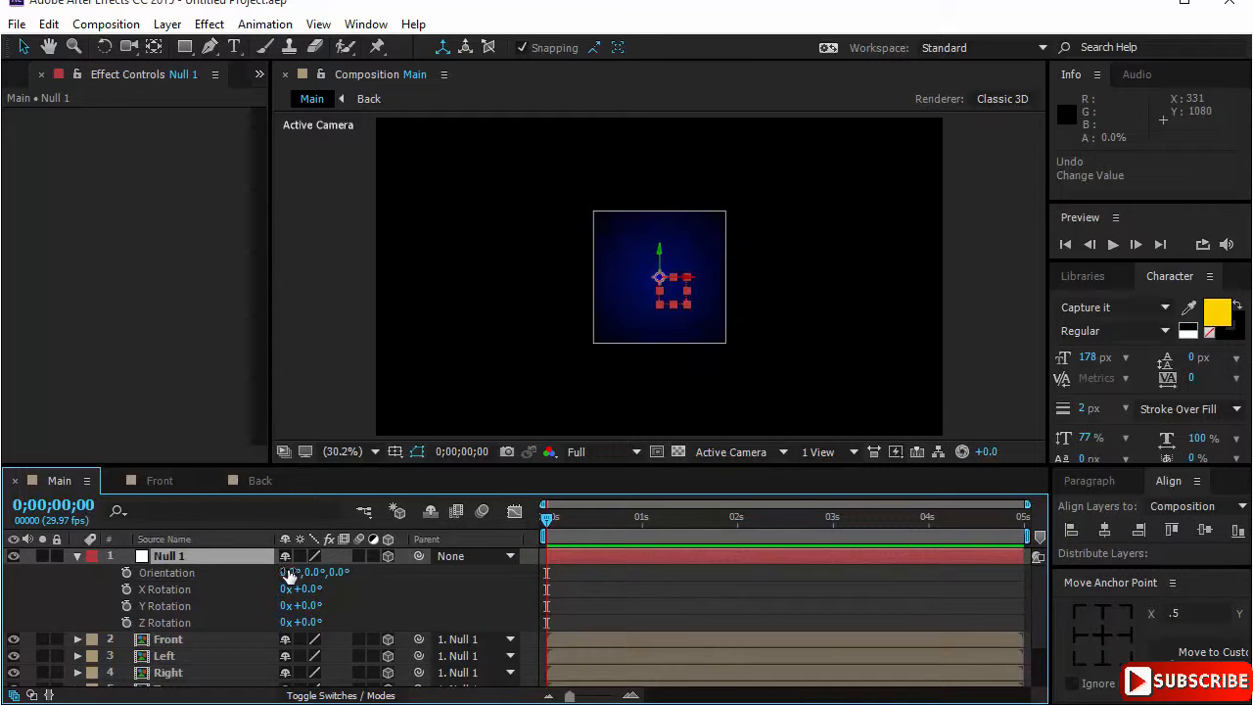
# Step: Set the X value of Null 1's Orientation to 10° to tilt the cube
pyautogui.moveTo(286, 573); pyautogui.dragTo(330, 580)
pyautogui.write('10')
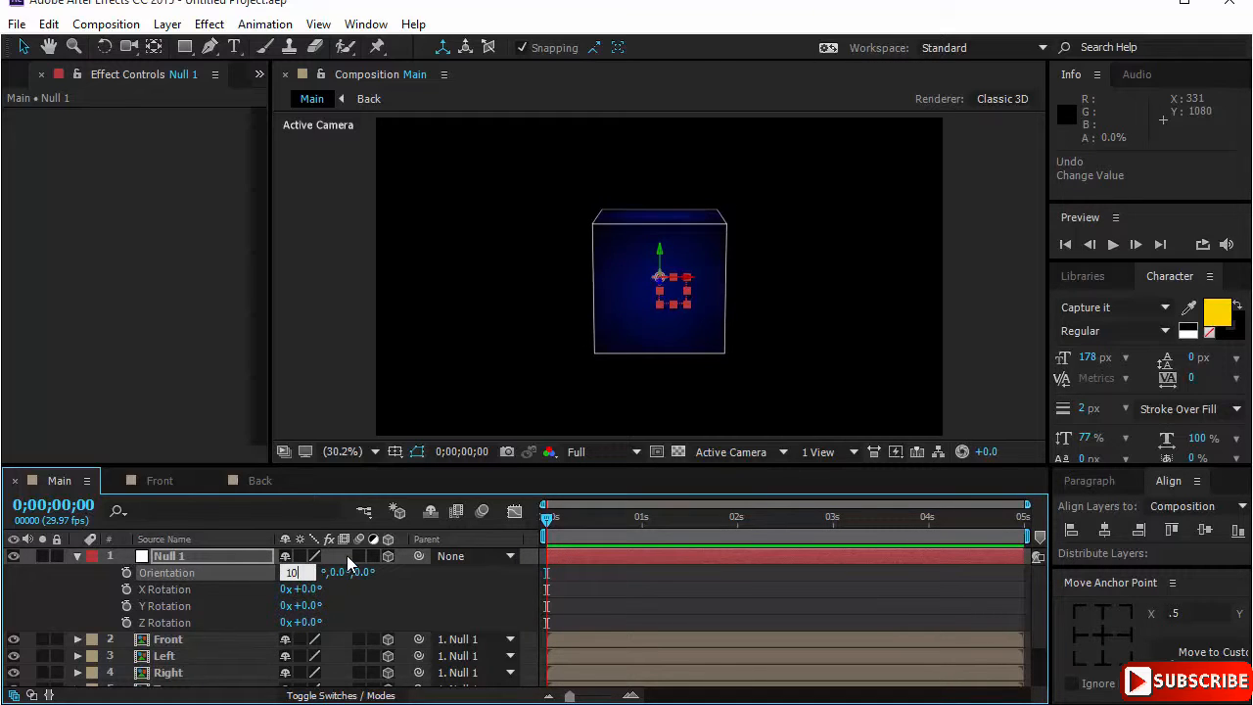
pyautogui.press('Return')
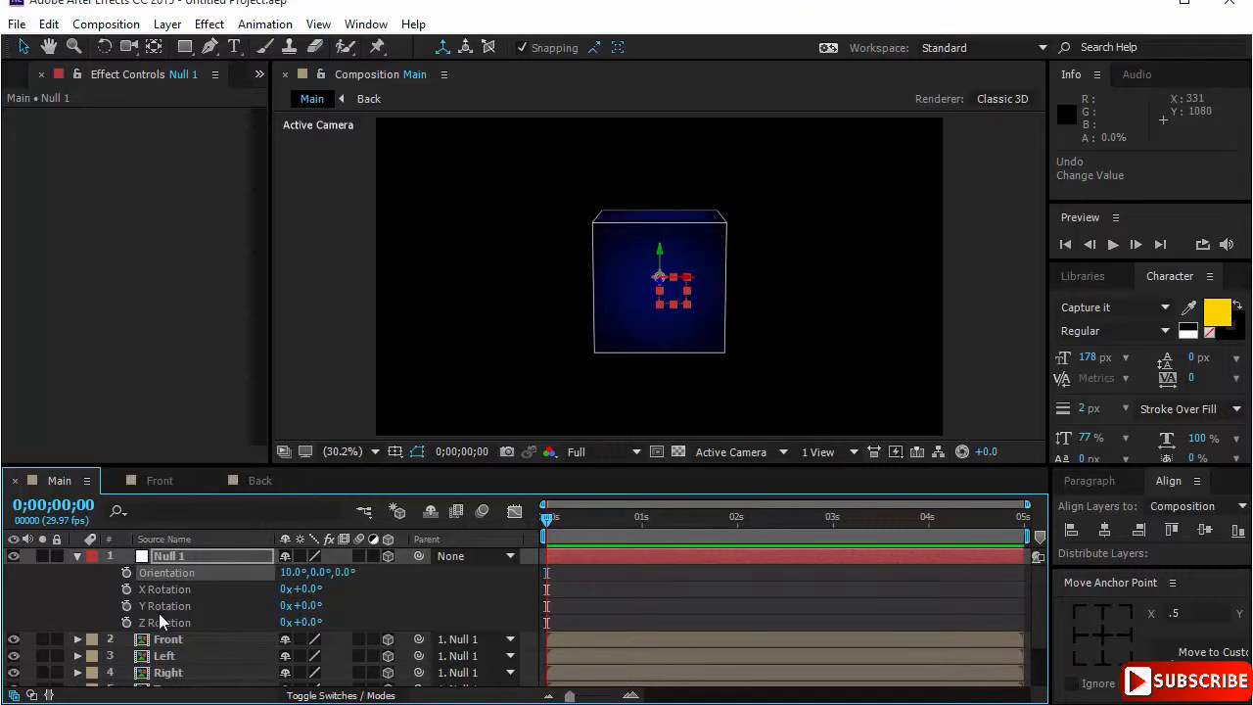
# Step: Keyframe Null 1's Y Rotation from 0 at the start to one full revolution (1x+0.0°) at 0;00;01;00
pyautogui.click(126, 606)
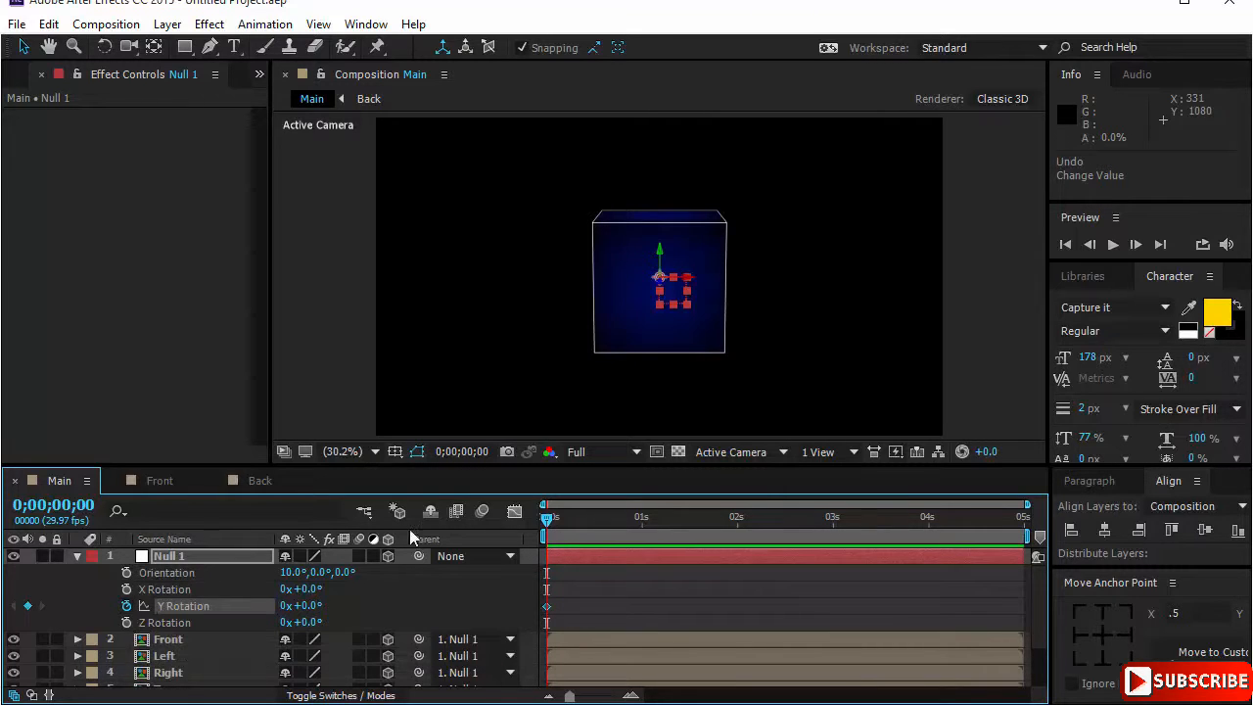
pyautogui.click(86, 507)
pyautogui.write('100')
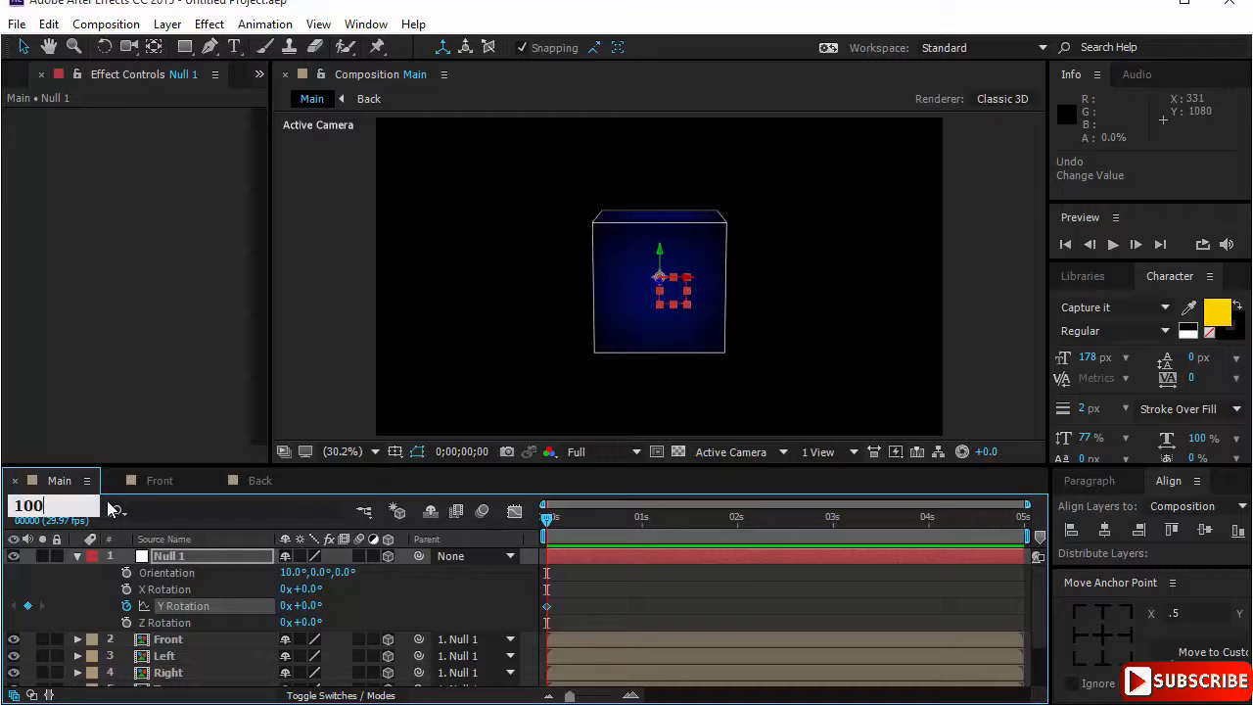
pyautogui.press('Return')
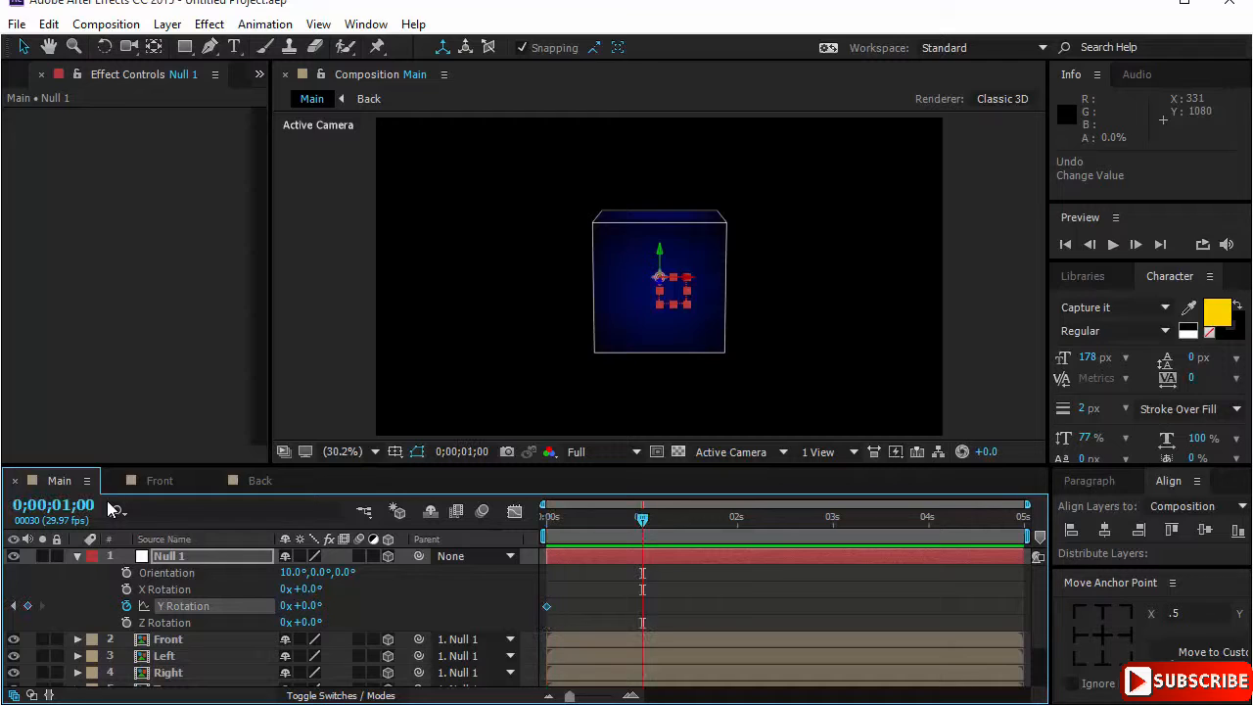
pyautogui.click(284, 605)
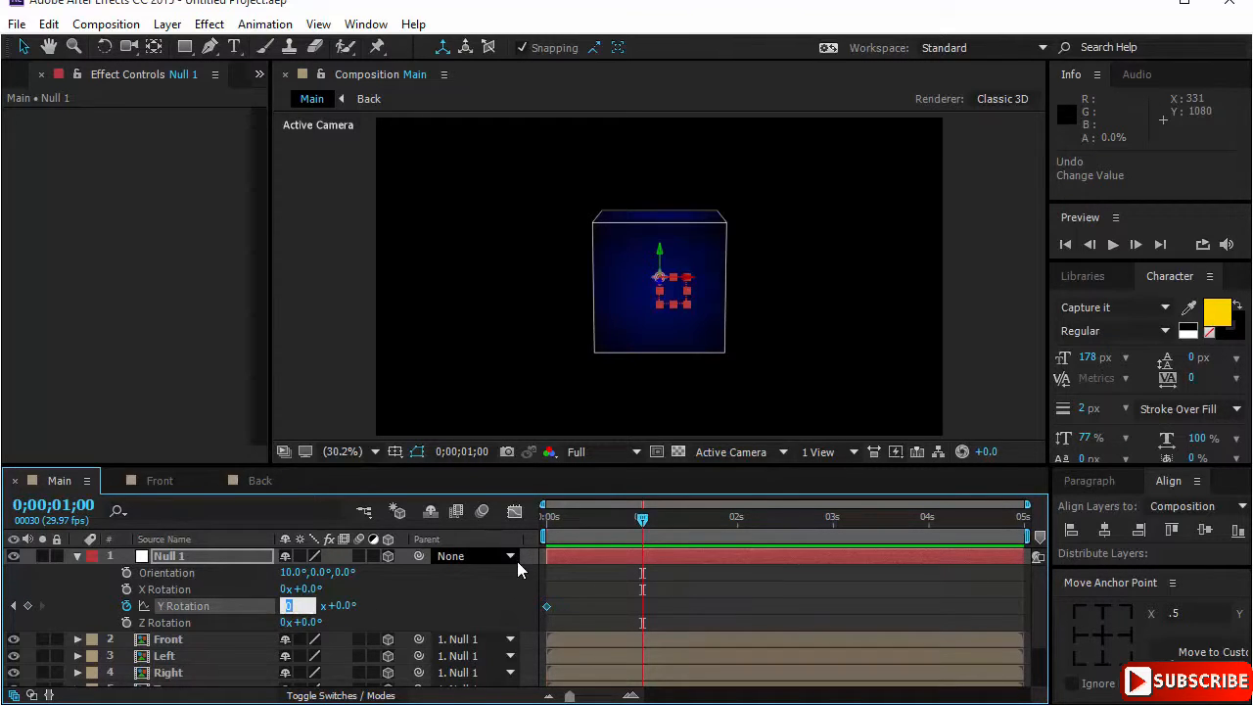
pyautogui.write('1')
pyautogui.press('Return')
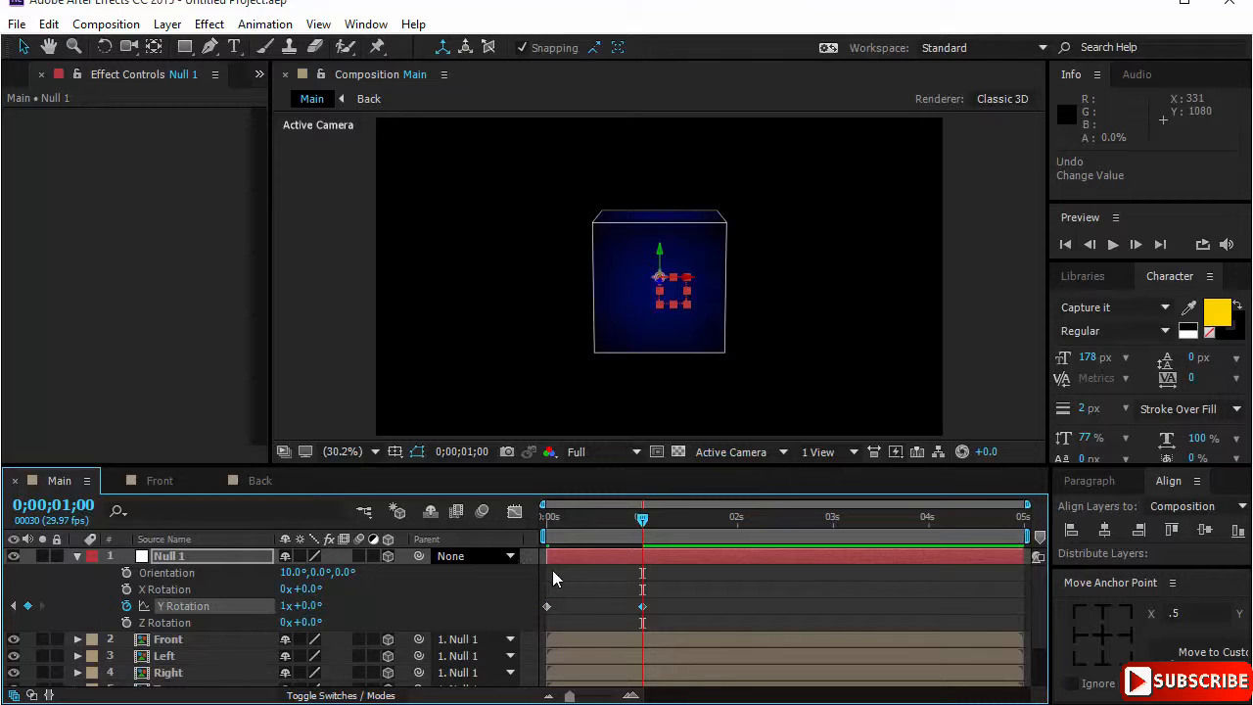
# Step: Collapse Null 1's properties and preview the cube's spin from the start of the timeline
pyautogui.click(1114, 246)
pyautogui.hotkey('ctrl', 'z')
pyautogui.click(697, 611)
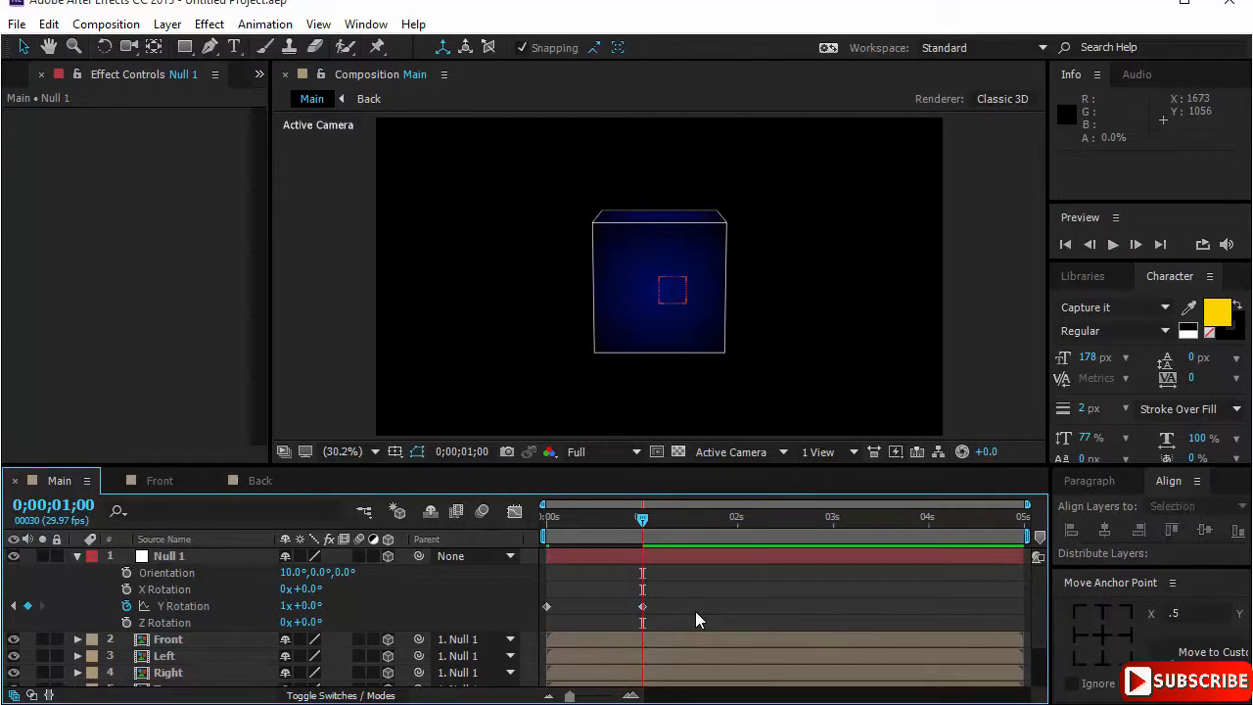
pyautogui.click(77, 556)
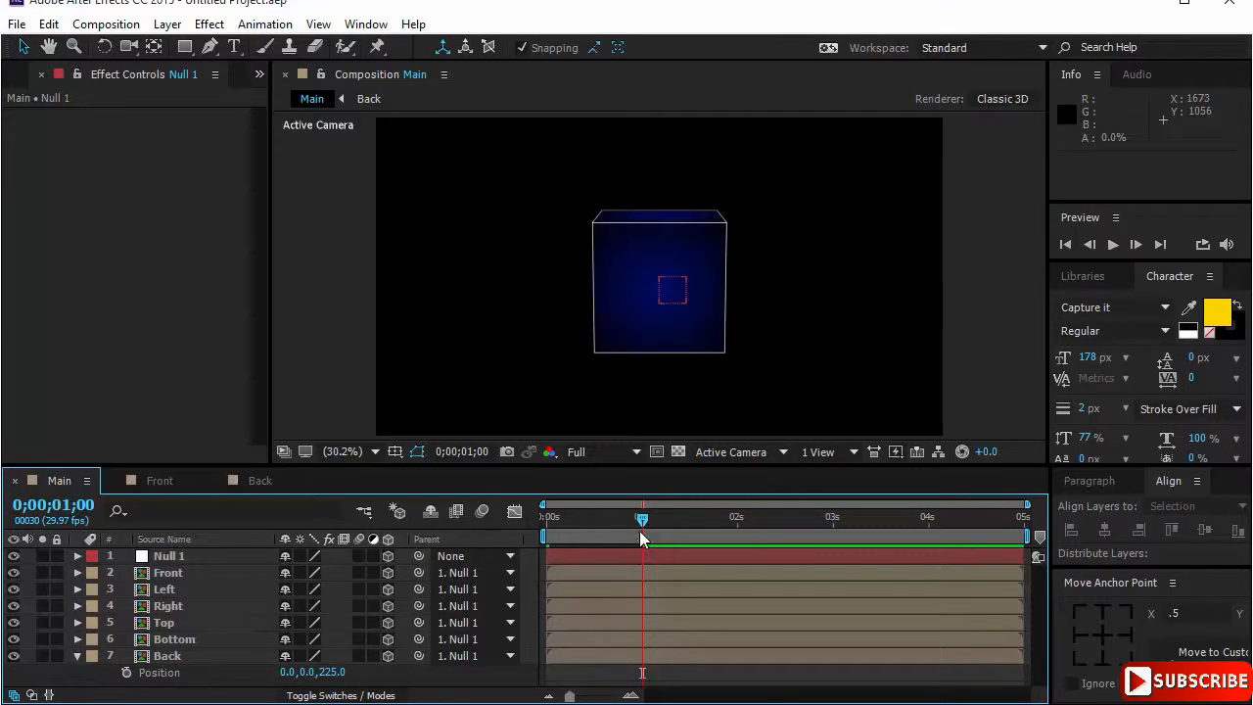
pyautogui.moveTo(639, 531); pyautogui.dragTo(496, 544)
pyautogui.press('space')
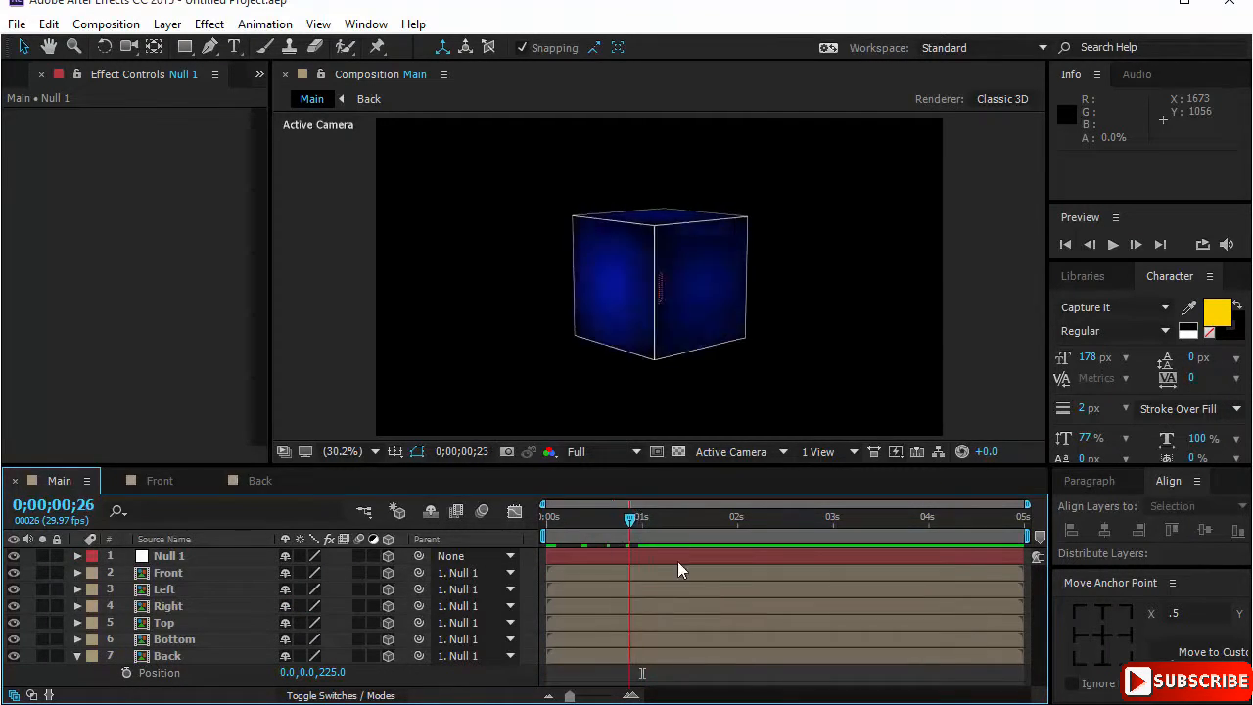
pyautogui.press('space')
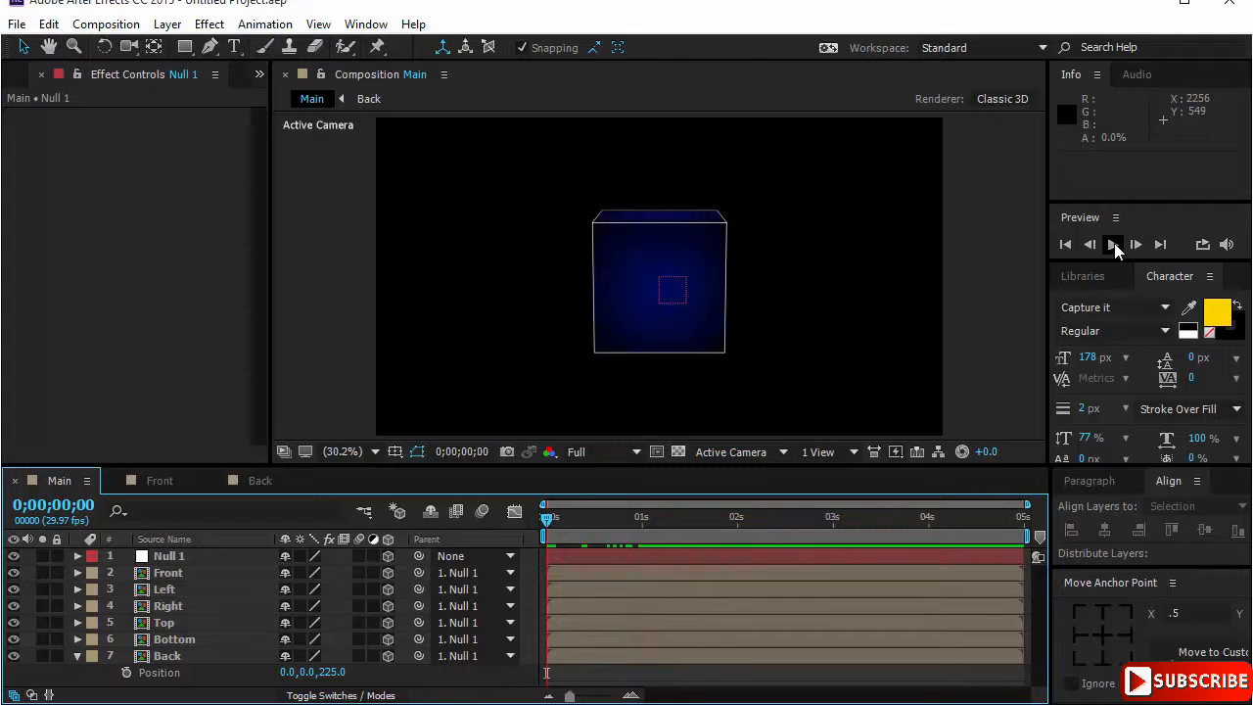
pyautogui.click(1113, 244)
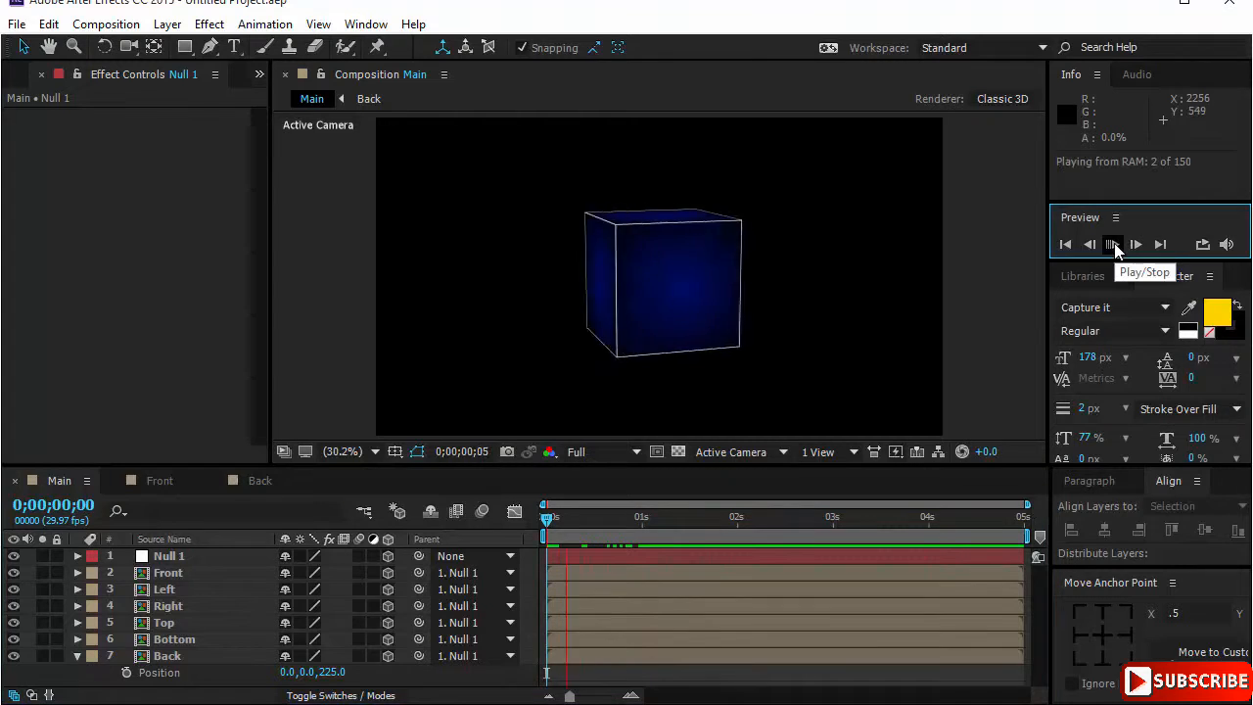
pyautogui.click(961, 332)
# Step: Pre-compose Null 1 and the six side layers, giving the new composition a name beginning with Cube
pyautogui.click(198, 552)
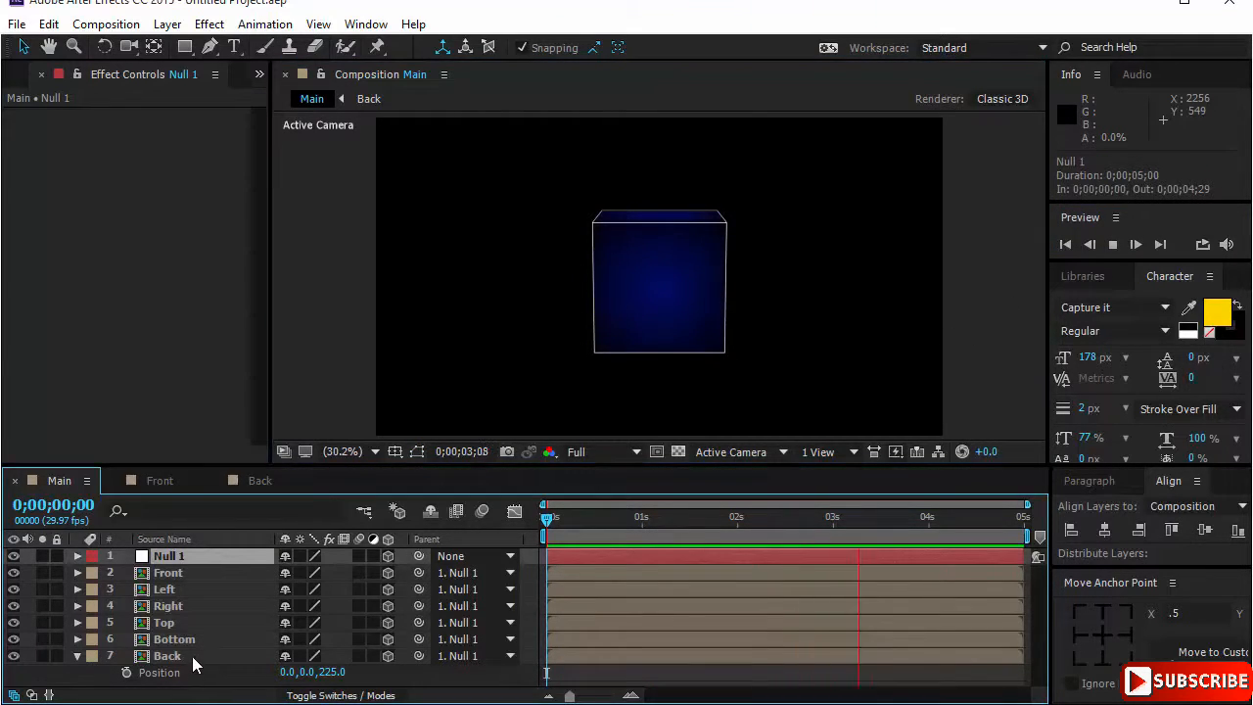
pyautogui.keyDown('shift'); pyautogui.click(192, 655); pyautogui.keyUp('shift')
pyautogui.rightClick(196, 626)
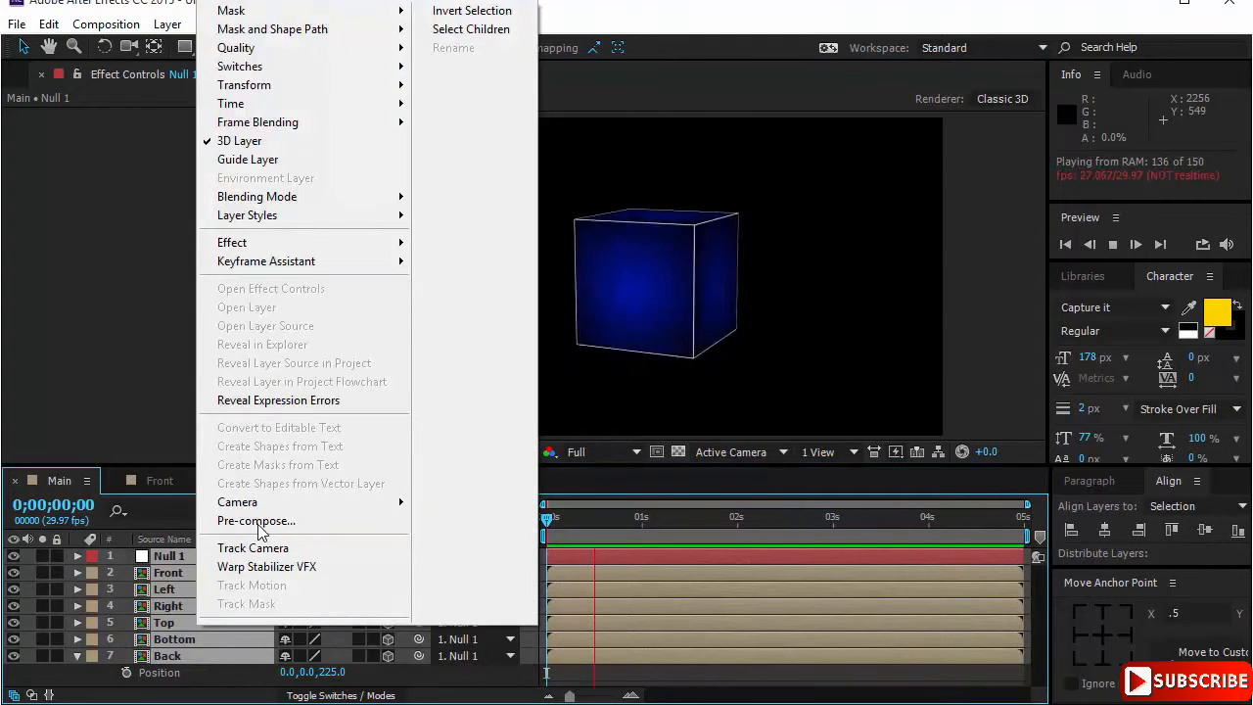
pyautogui.click(323, 518)
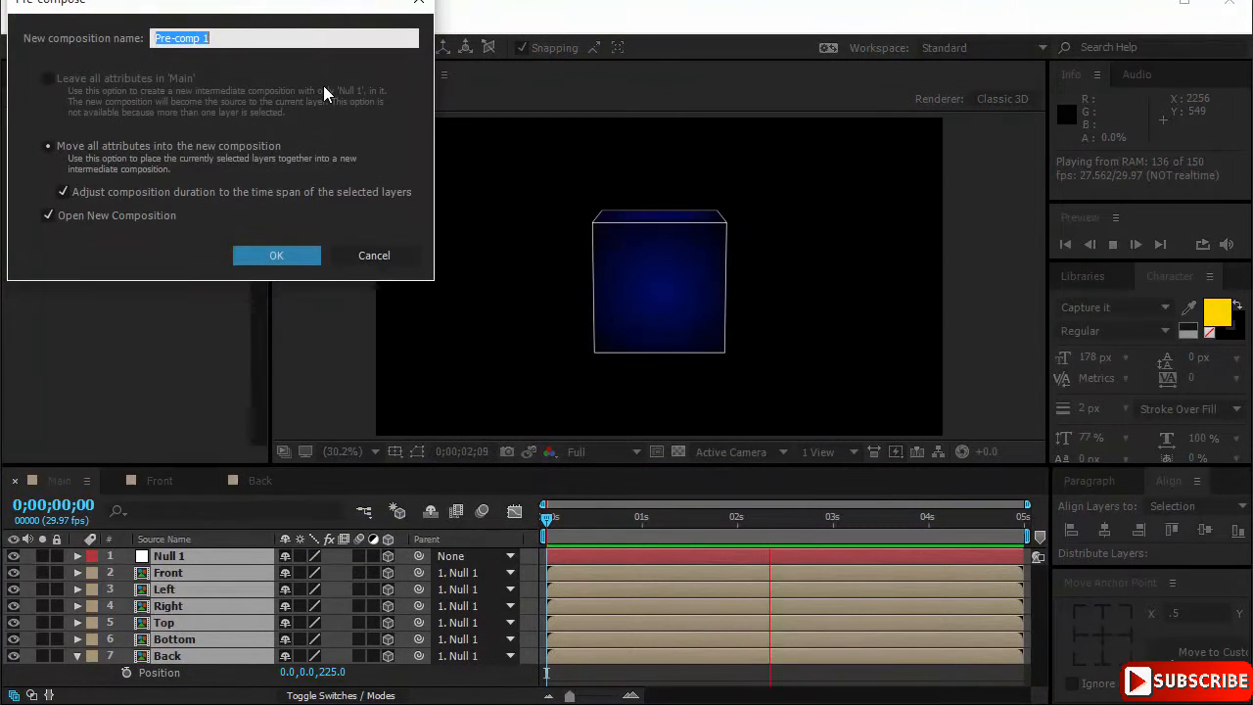
pyautogui.write('Cube-R')
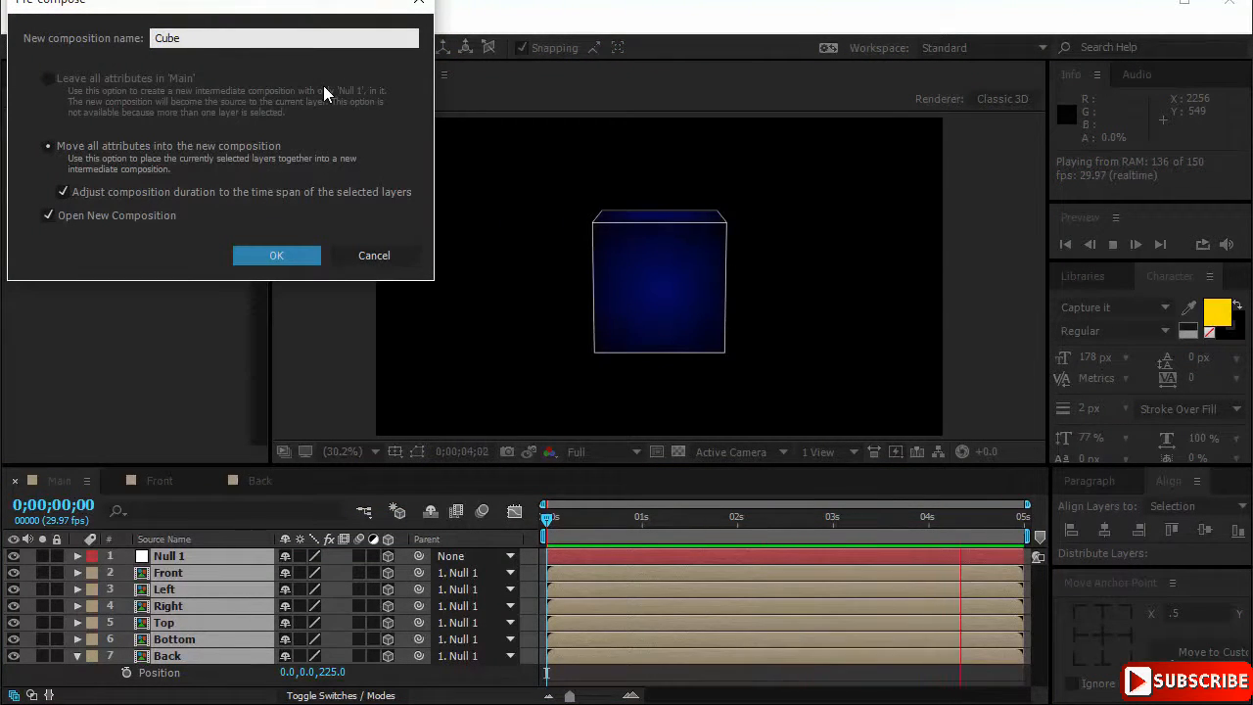